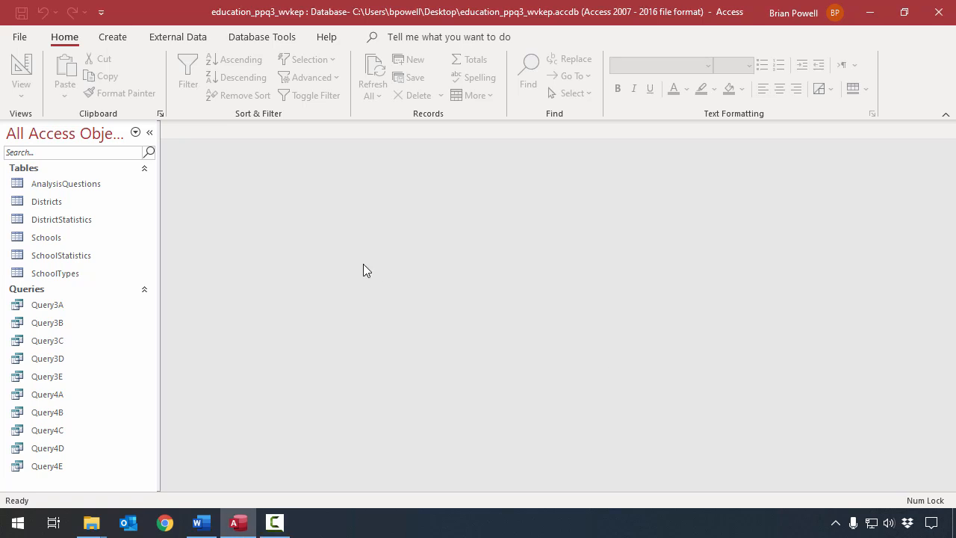
# Create a new query in design view and add the DistrictStatistics and SchoolStatistics tables to it
pyautogui.click(124, 38)
pyautogui.click(239, 95)
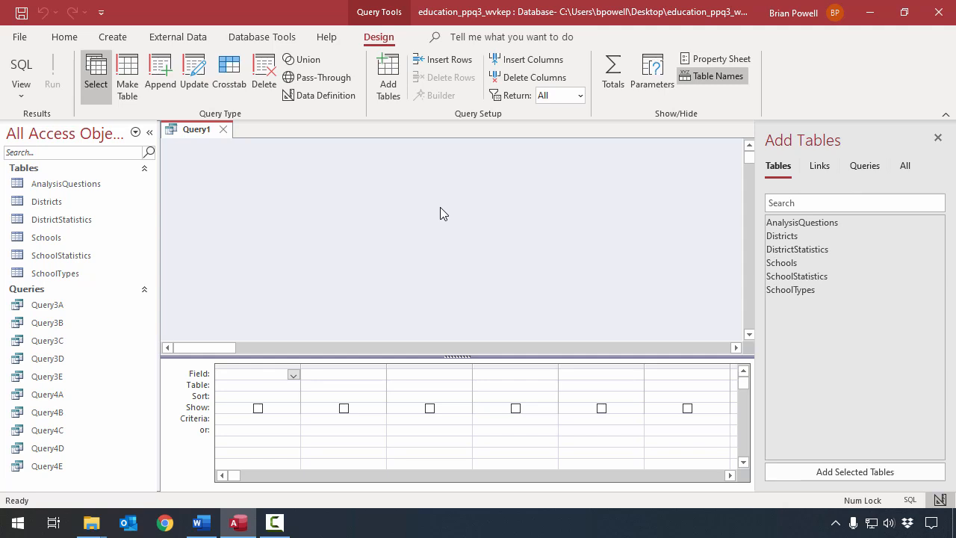
pyautogui.moveTo(102, 220); pyautogui.dragTo(325, 202)
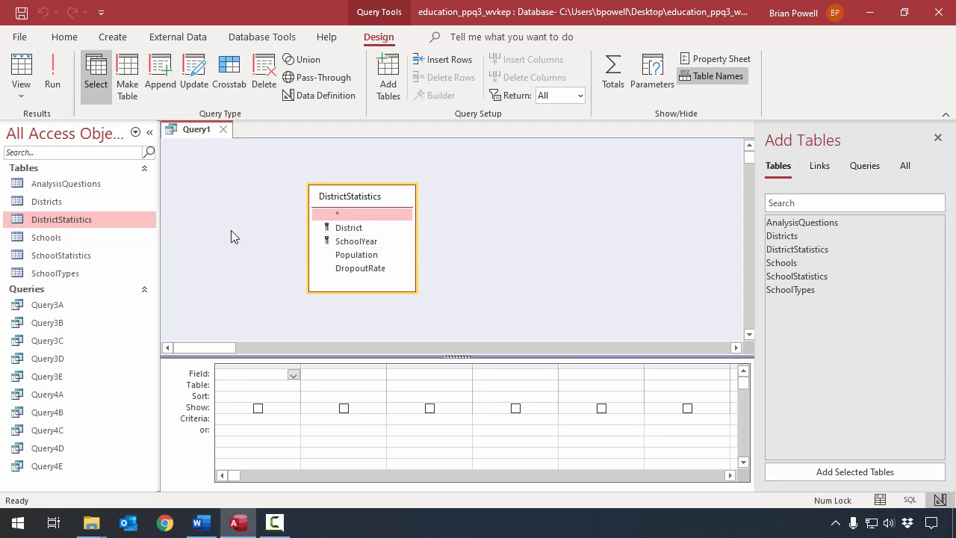
pyautogui.moveTo(95, 255); pyautogui.dragTo(511, 196)
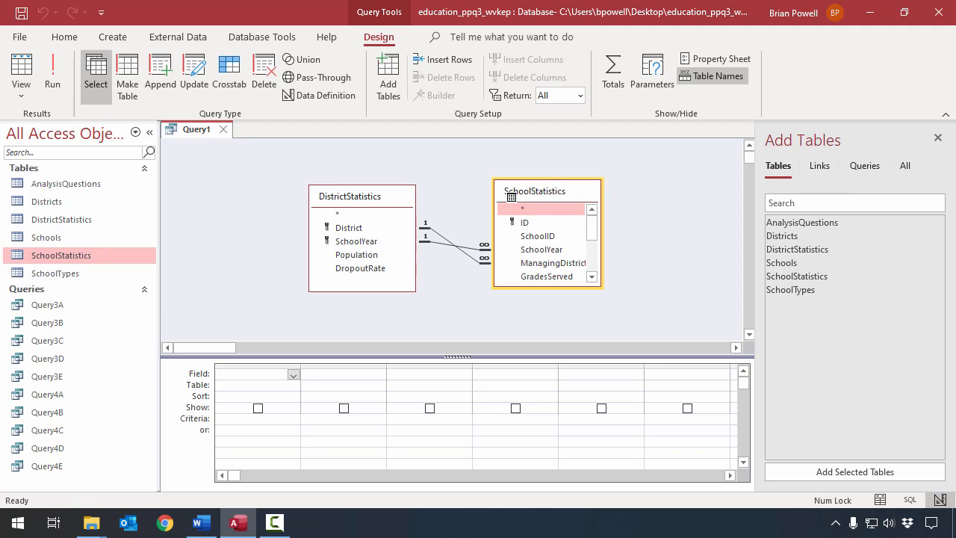
# Add District, SchoolYear and Population from DistrictStatistics and Enrollment from SchoolStatistics to the query's output fields
pyautogui.scroll(-3, 553, 239)
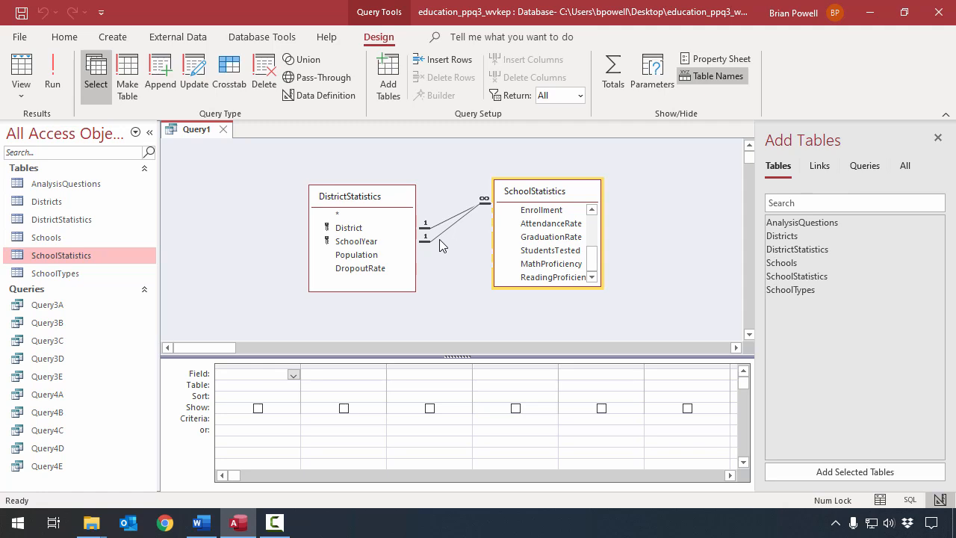
pyautogui.scroll(2, 379, 246)
pyautogui.doubleClick(366, 228)
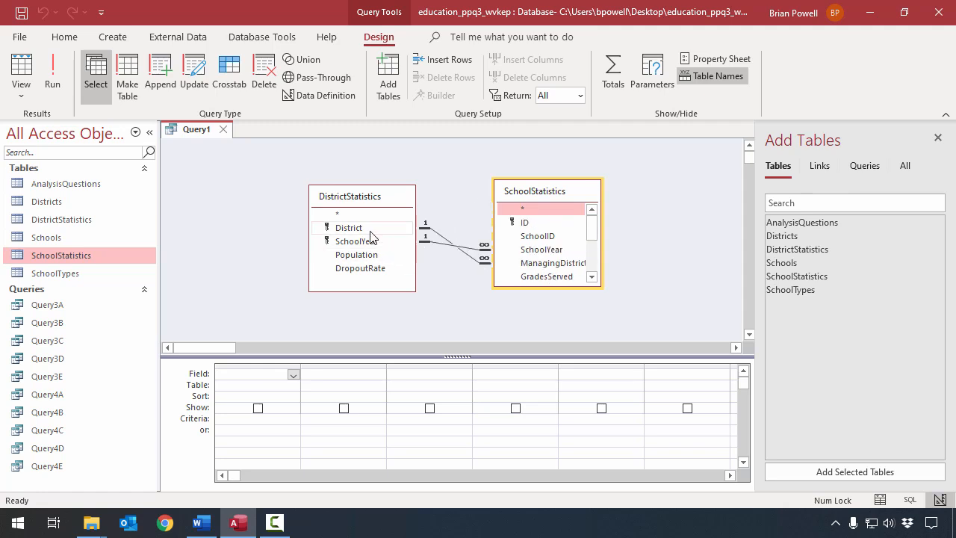
pyautogui.doubleClick(374, 241)
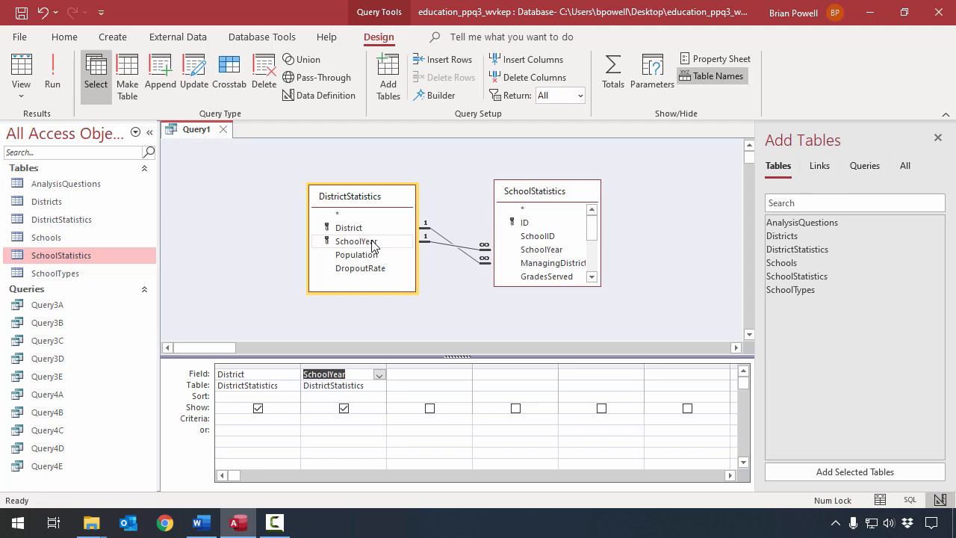
pyautogui.doubleClick(374, 254)
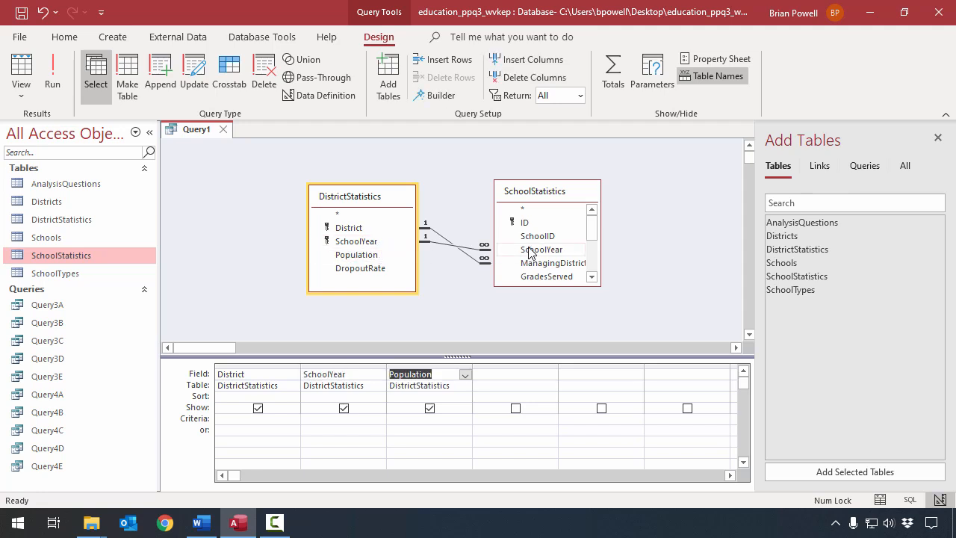
pyautogui.moveTo(565, 285); pyautogui.dragTo(565, 334)
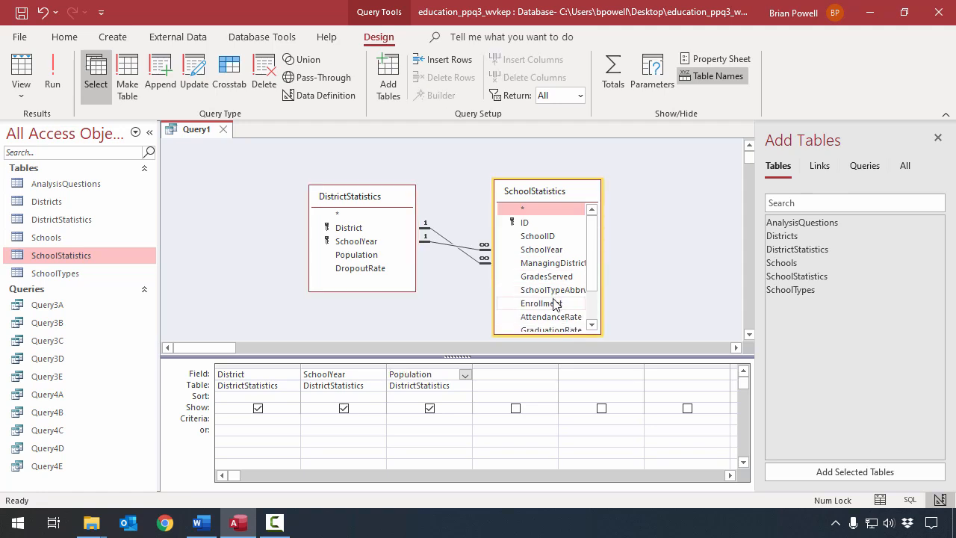
pyautogui.doubleClick(557, 305)
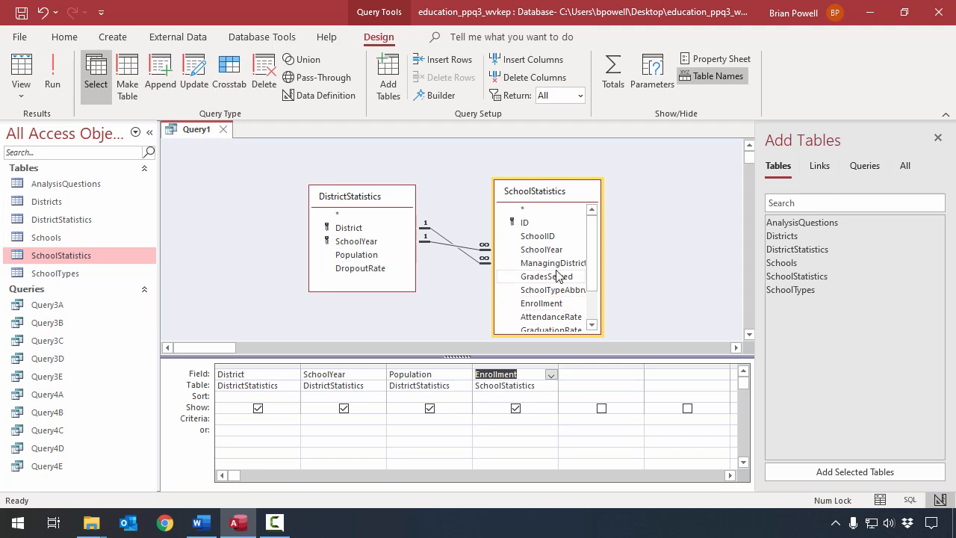
# Run the query to check the enrollment rows per district and school year, and return to its design
pyautogui.click(528, 379)
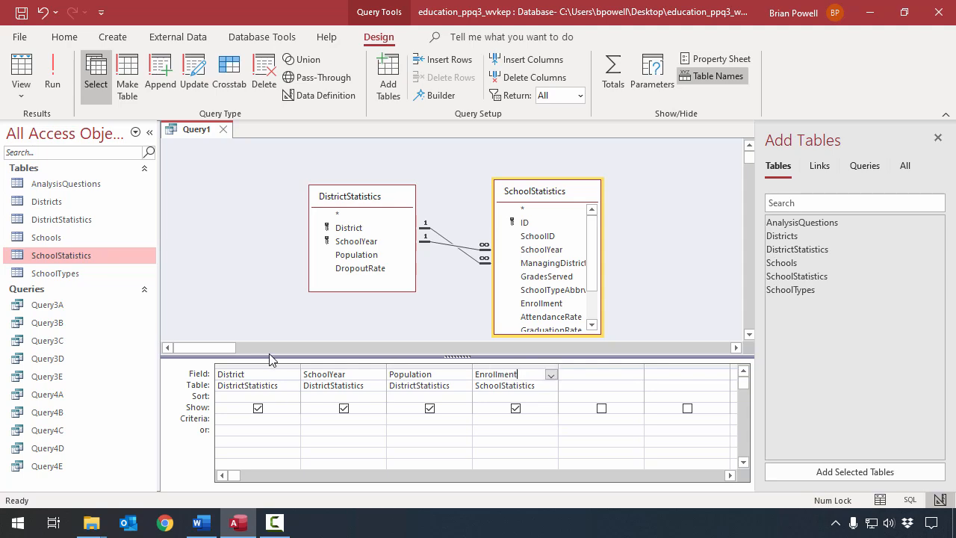
pyautogui.click(53, 74)
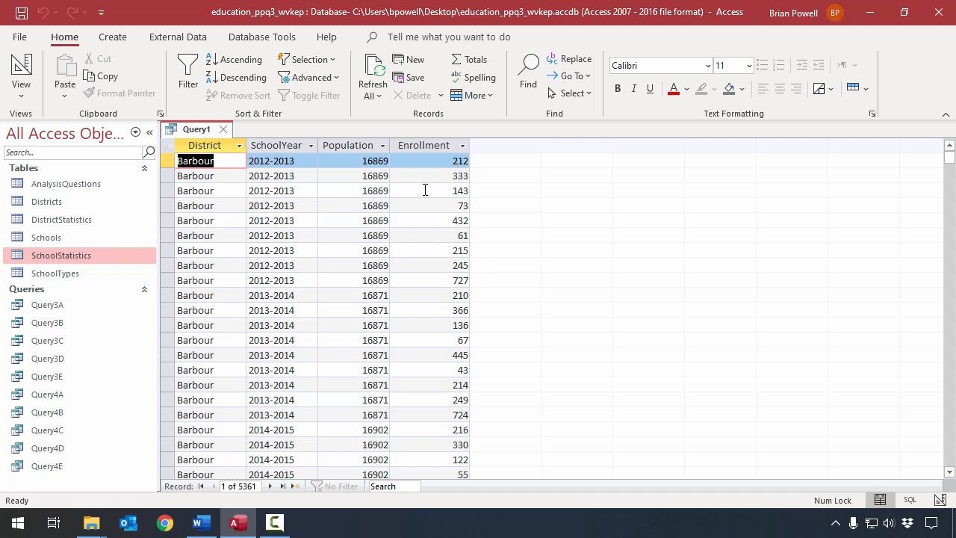
pyautogui.click(22, 64)
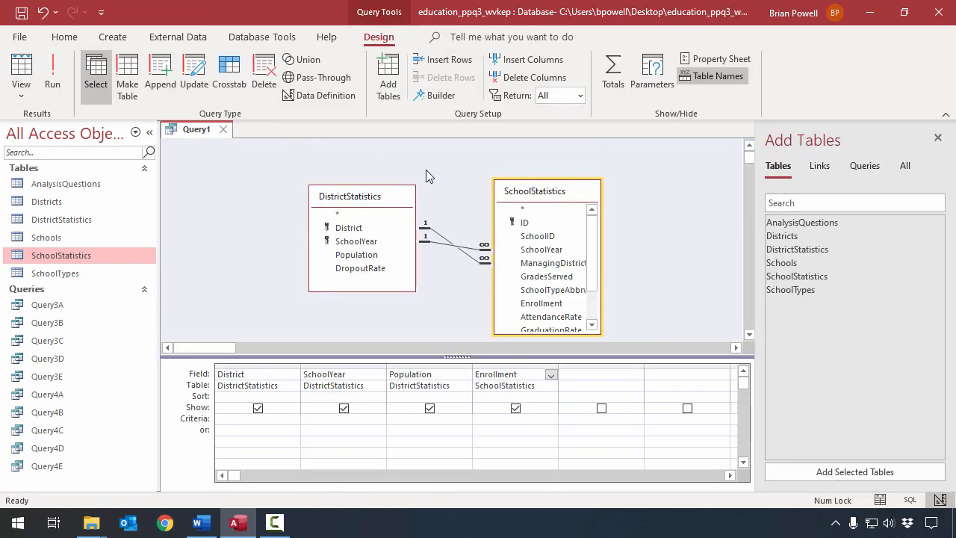
# Turn on totals for the query and aggregate Enrollment with Sum, keeping the other fields as Group By
pyautogui.click(612, 88)
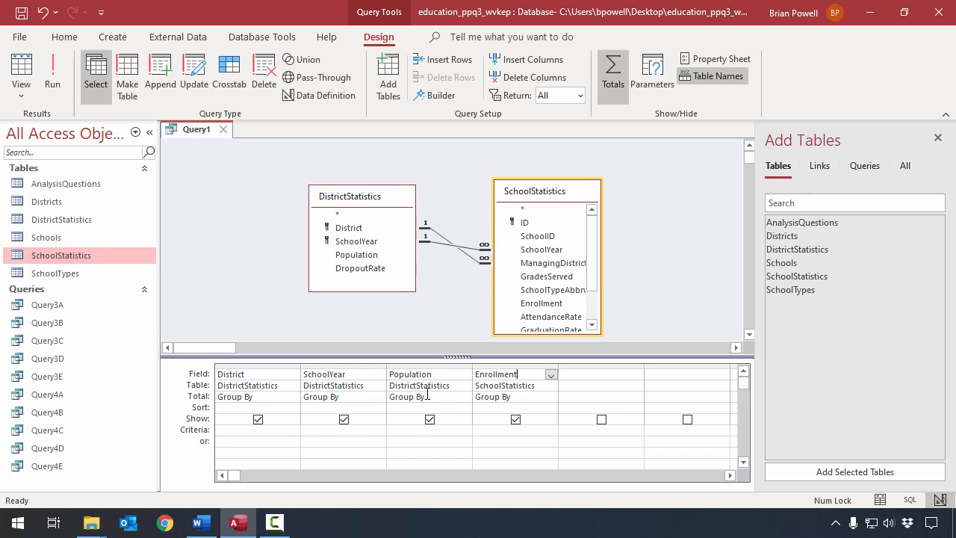
pyautogui.click(553, 401)
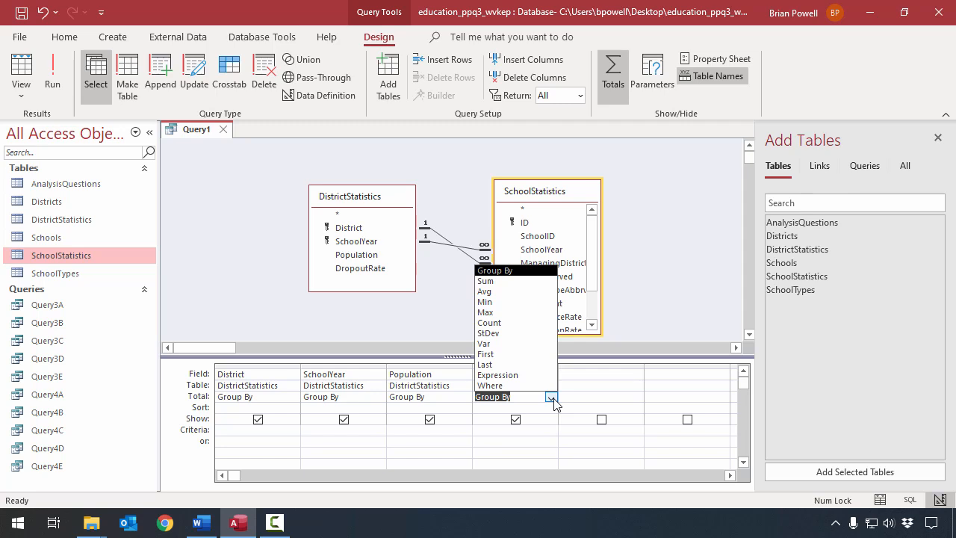
pyautogui.click(553, 401)
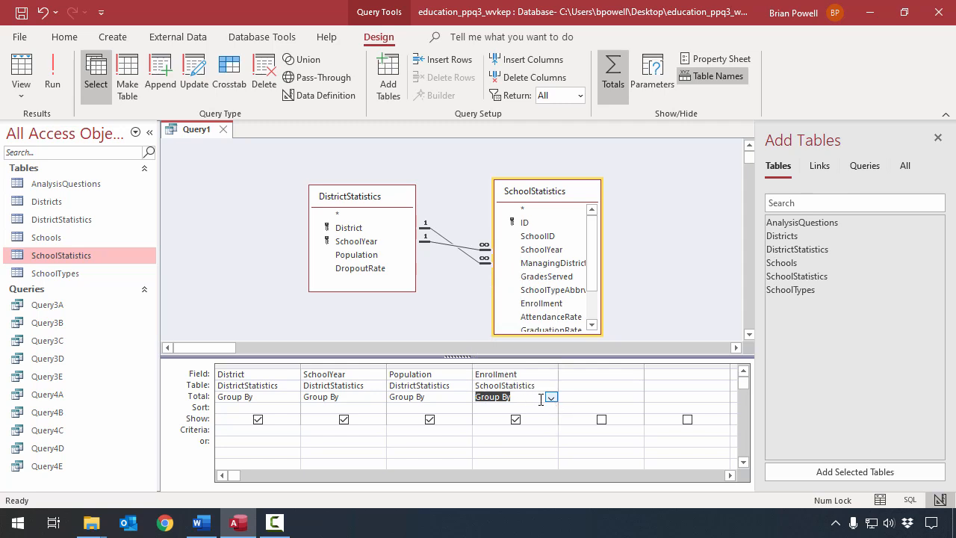
pyautogui.click(552, 399)
pyautogui.click(499, 282)
pyautogui.click(580, 380)
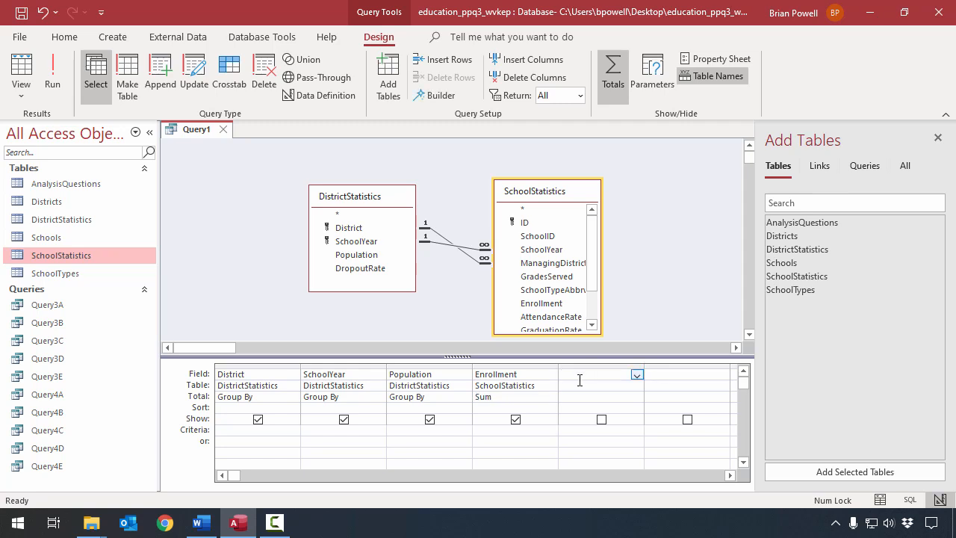
# Run the totals query, fit the summed enrollment column to its heading, and return to the design
pyautogui.click(55, 83)
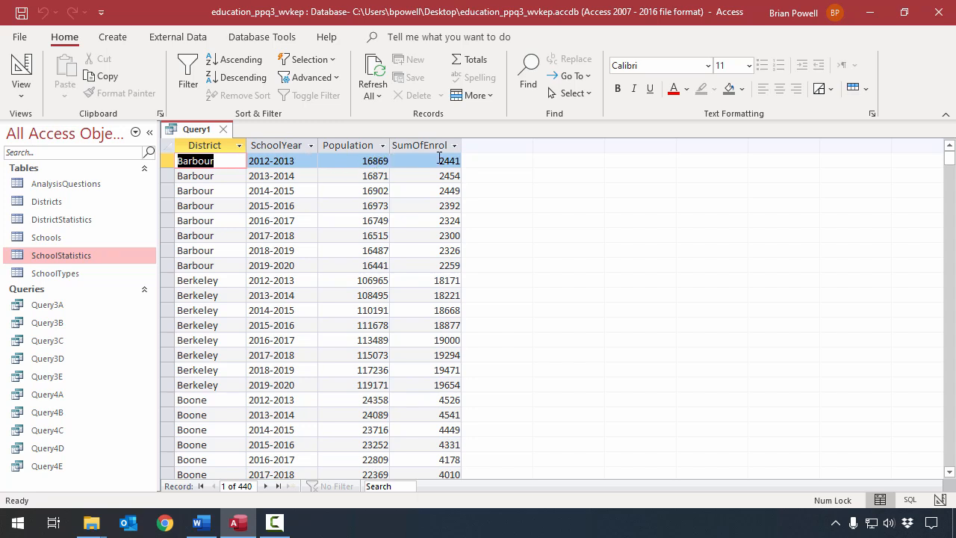
pyautogui.doubleClick(462, 145)
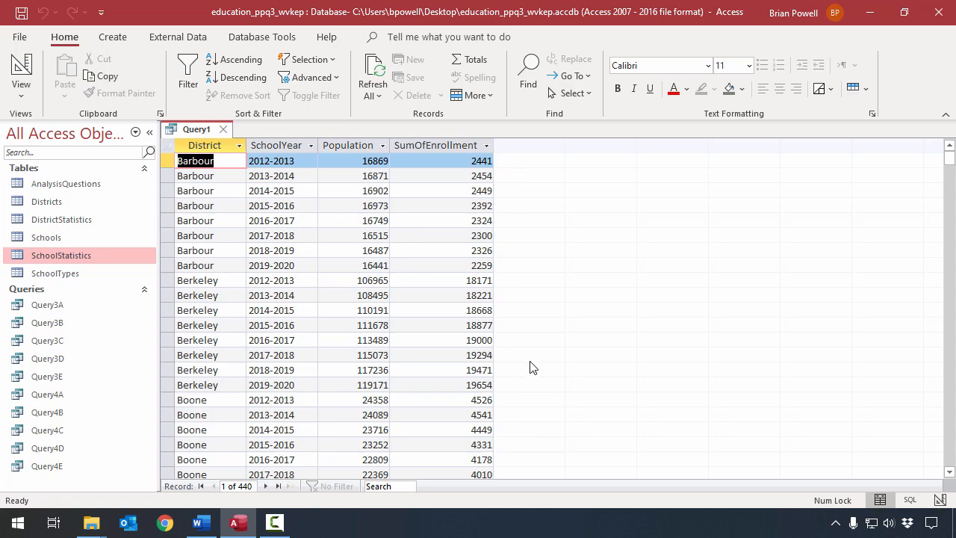
pyautogui.click(40, 65)
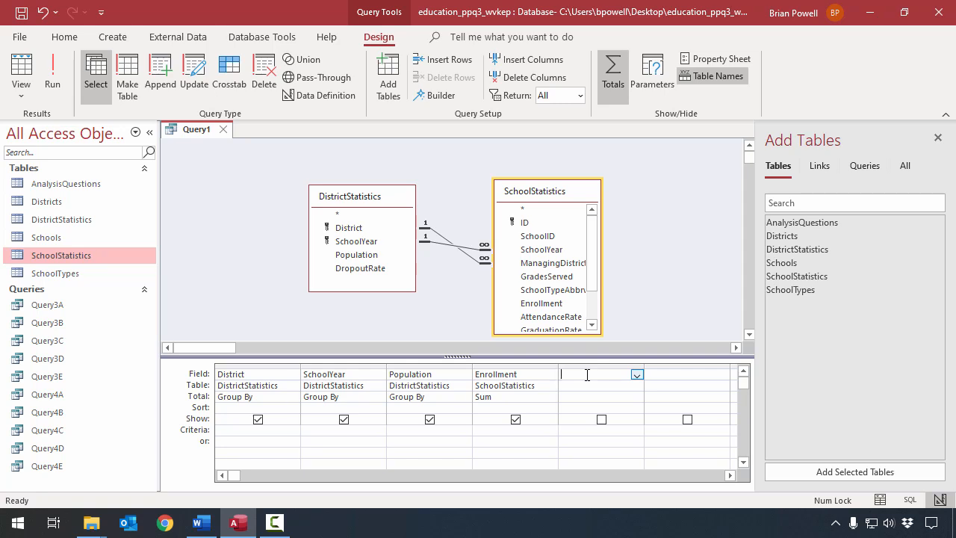
# Open the Expression Builder for the empty field after Enrollment and begin the expression with Iif(Avg(
pyautogui.click(441, 95)
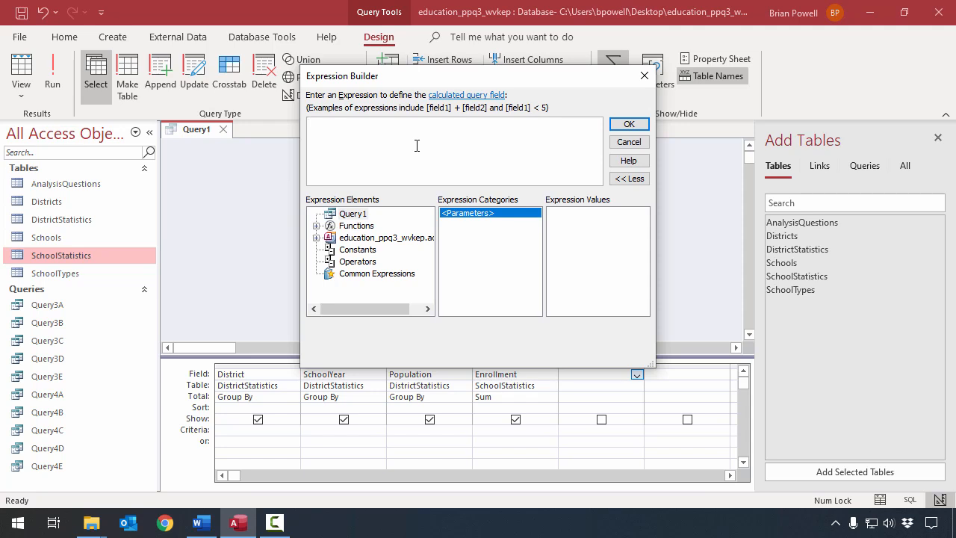
pyautogui.write('I')
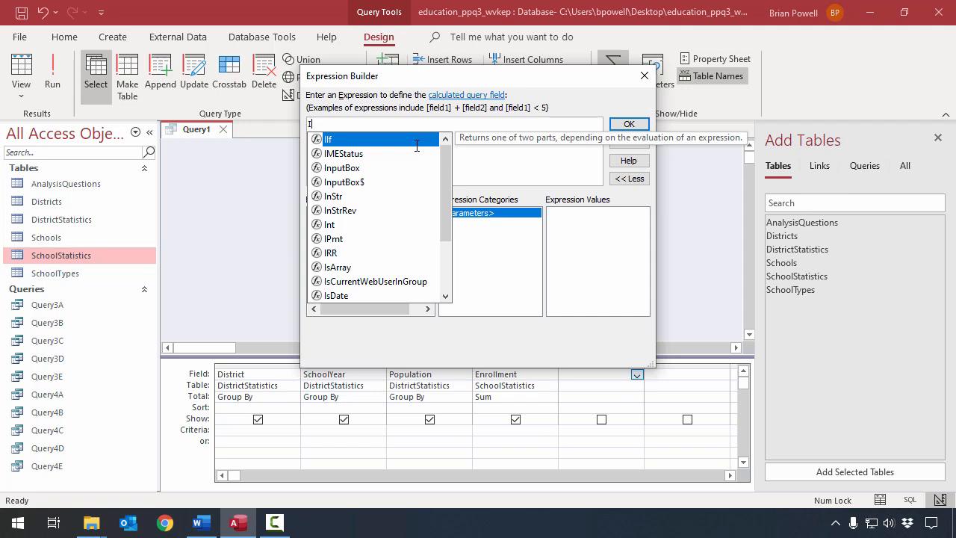
pyautogui.write('if')
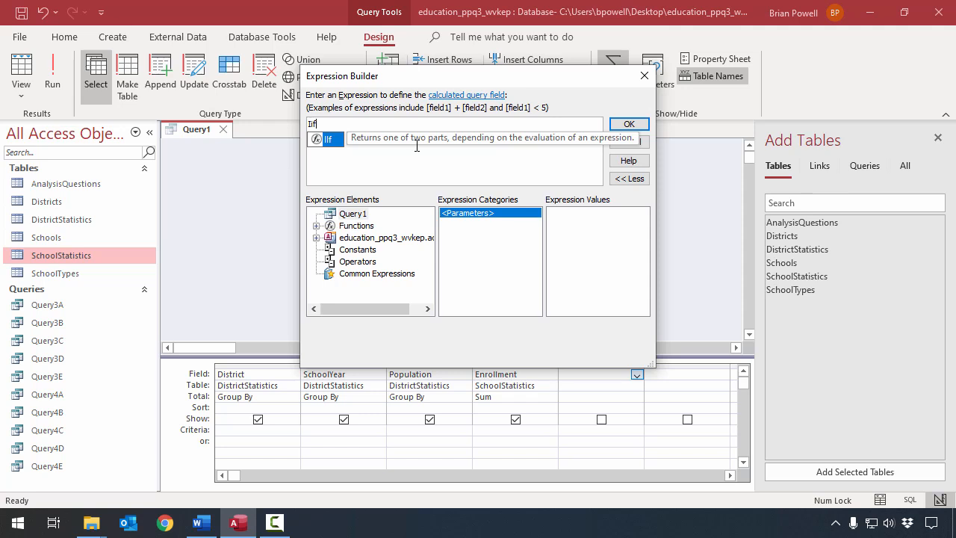
pyautogui.write('(')
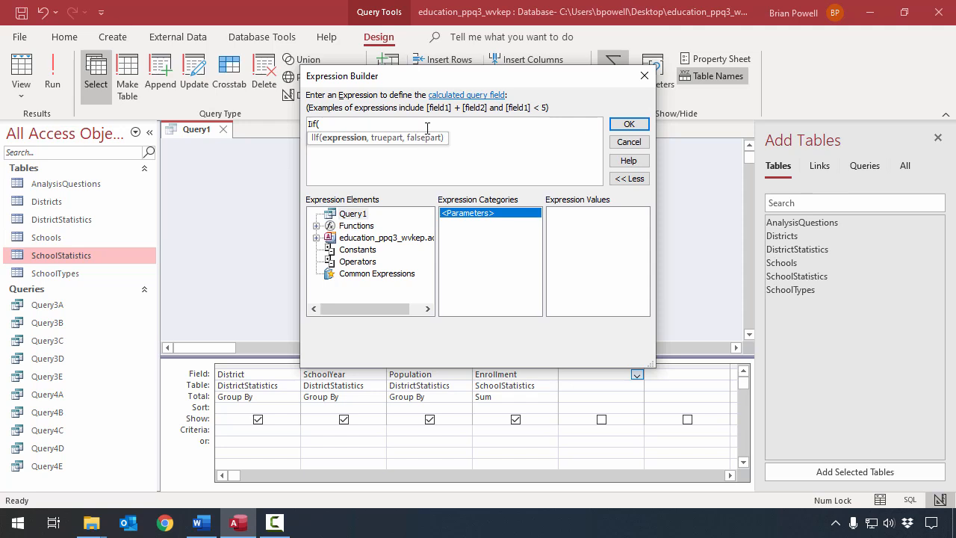
pyautogui.write('Avg')
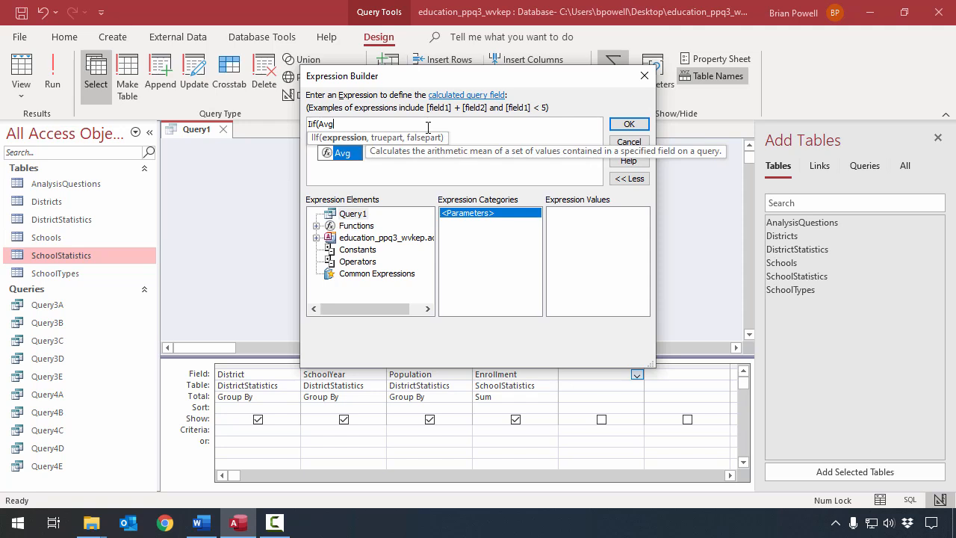
pyautogui.write('(')
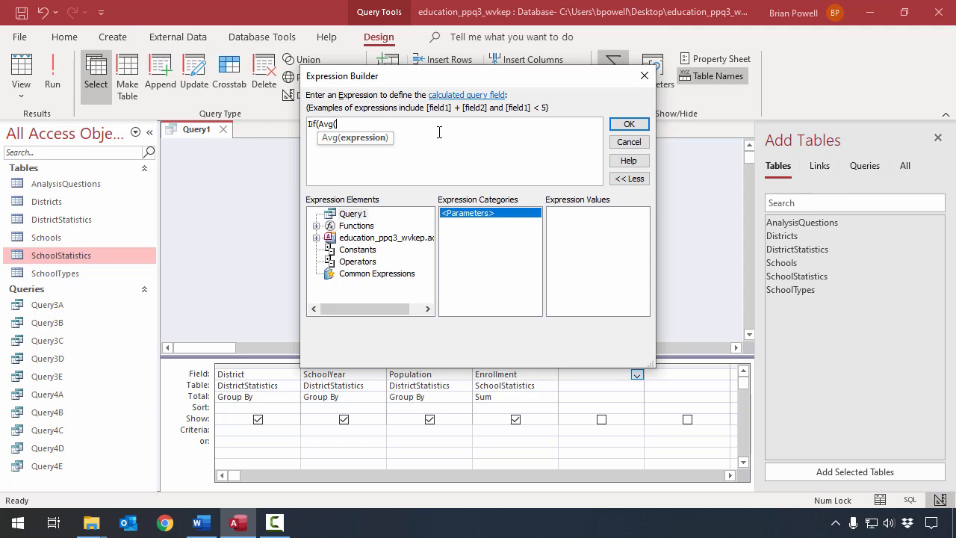
# Insert the GraduationRate field from the SchoolStatistics table as the argument of Avg and close its parenthesis
pyautogui.click(316, 238)
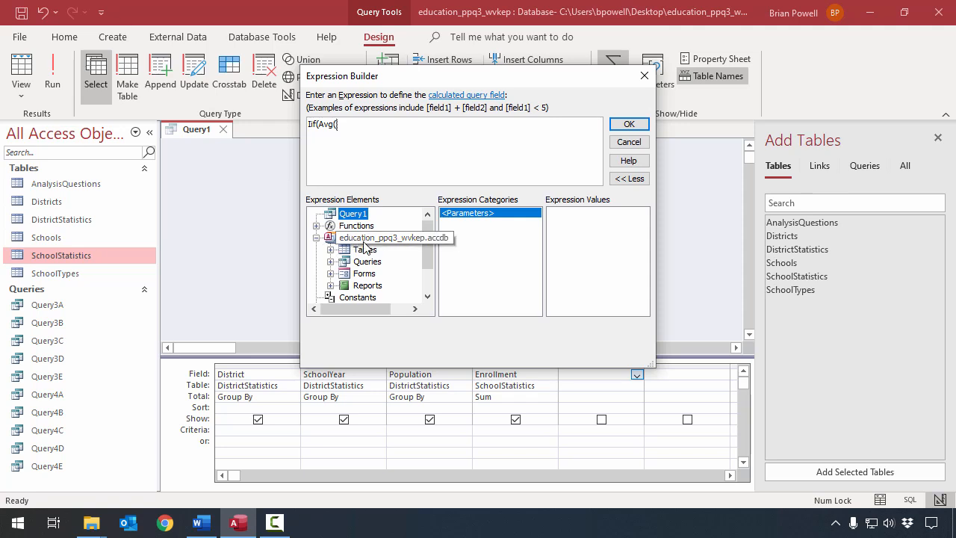
pyautogui.click(331, 251)
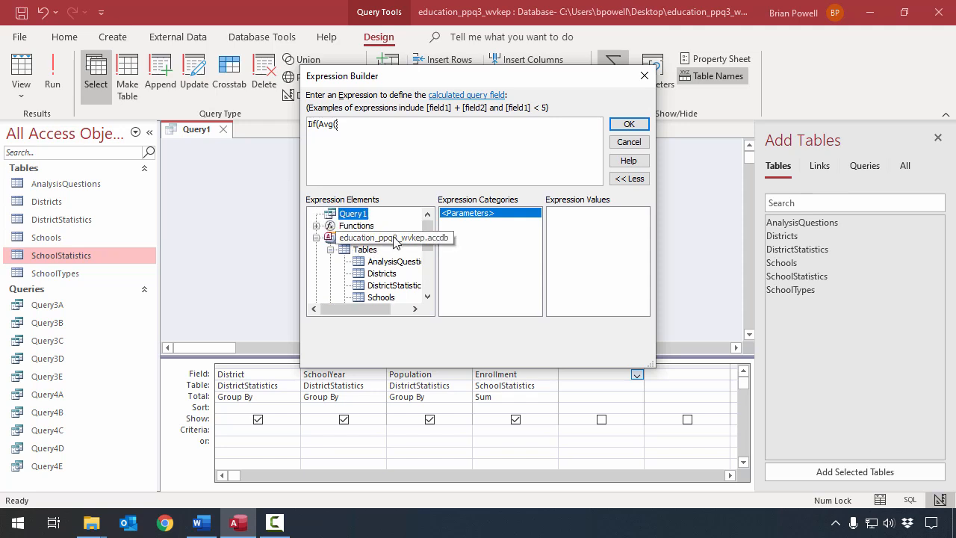
pyautogui.scroll(-1, 390, 258)
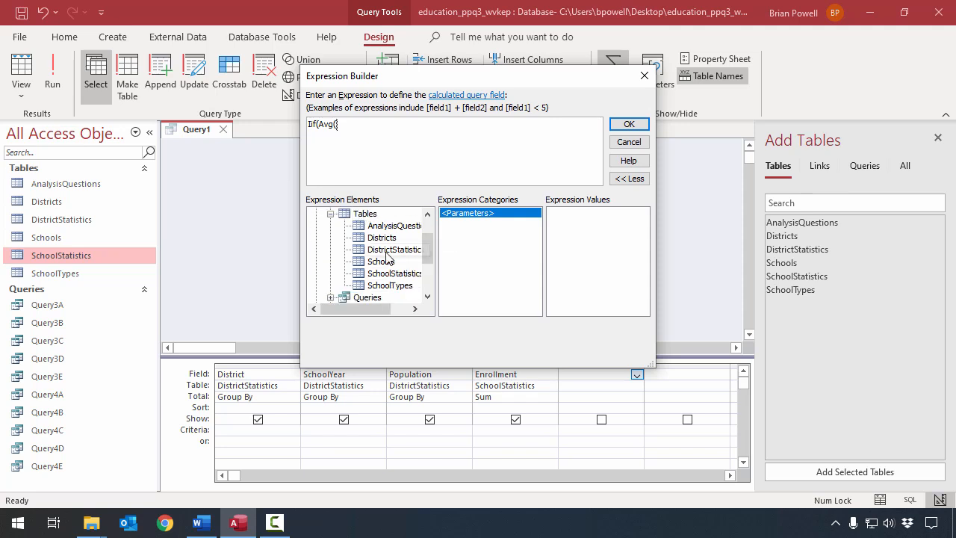
pyautogui.click(395, 274)
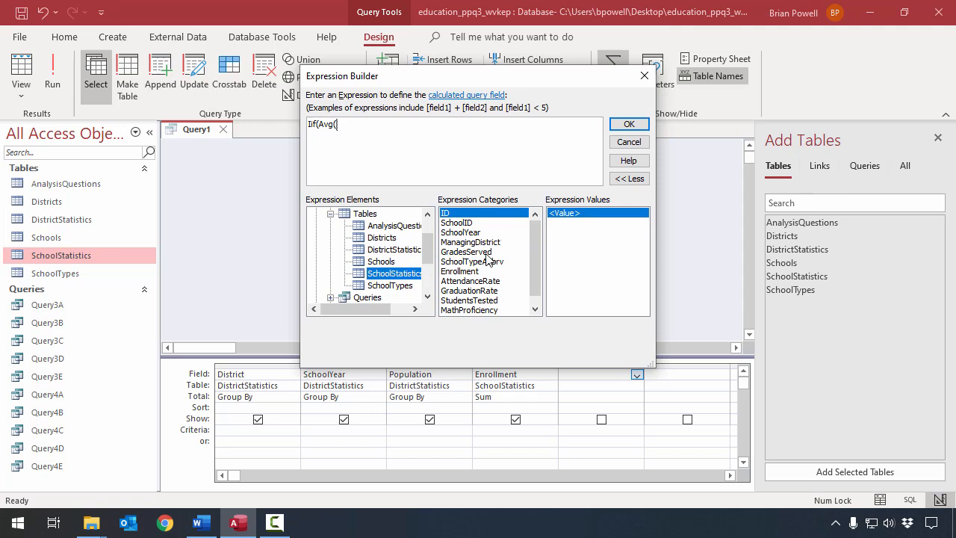
pyautogui.doubleClick(469, 292)
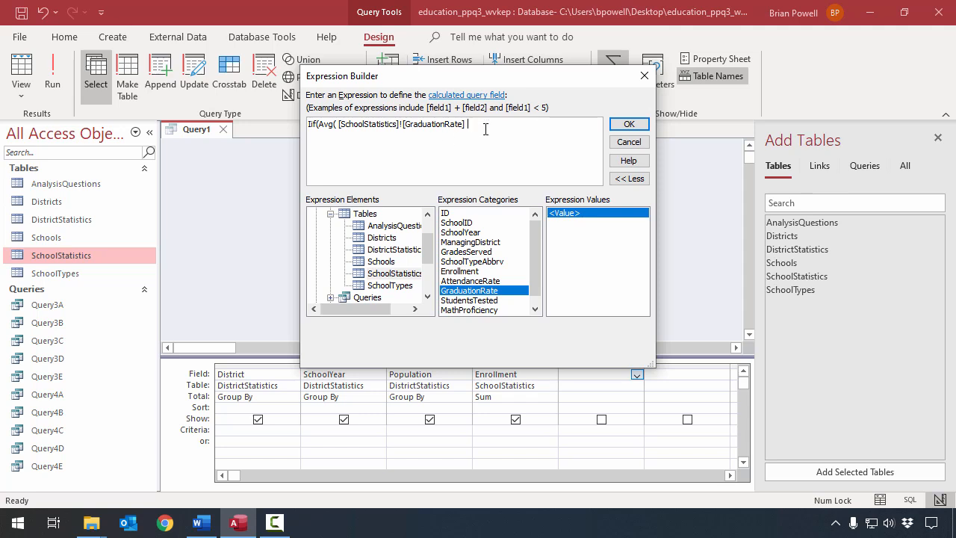
pyautogui.write(')')
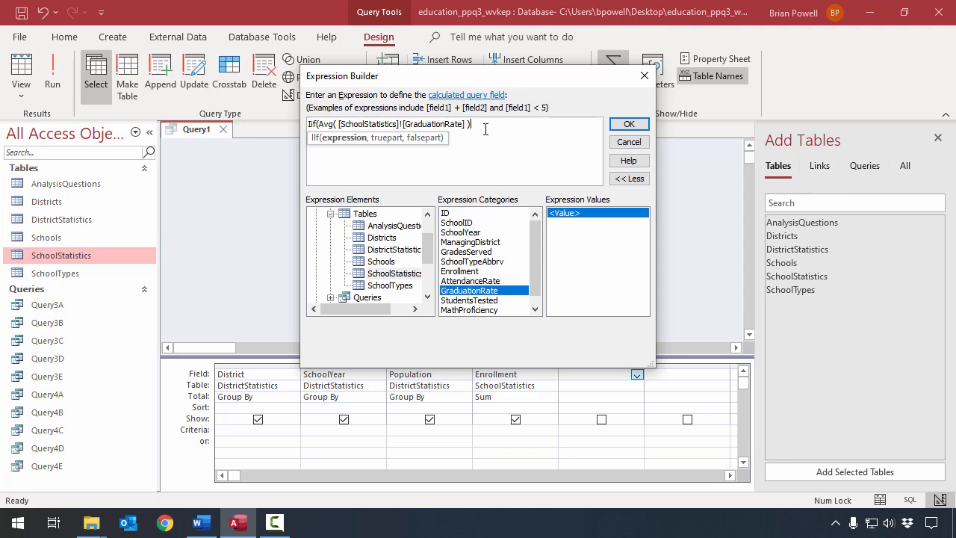
# Complete the Iif condition with >=0.9, returning "True" when it is met and "False" otherwise
pyautogui.write('>=0.9,')
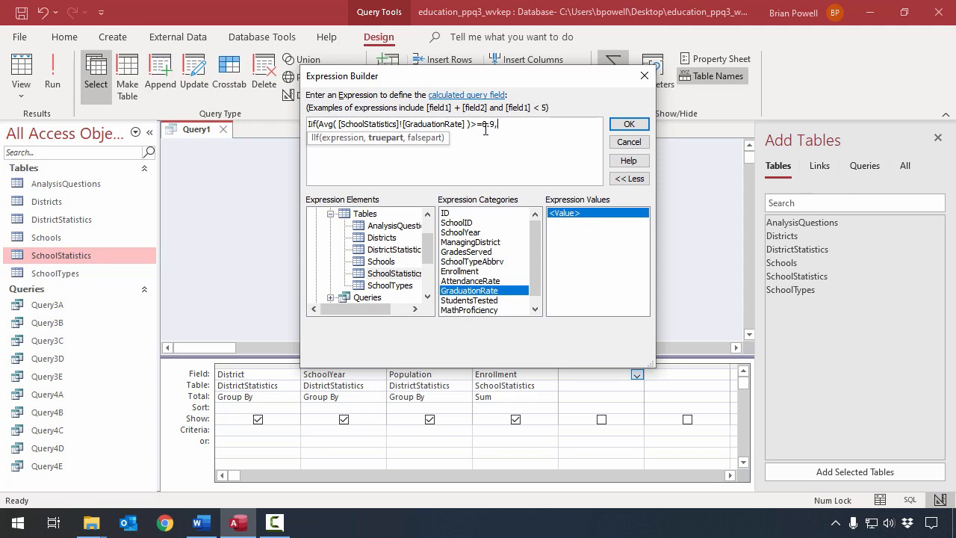
pyautogui.write('"True",')
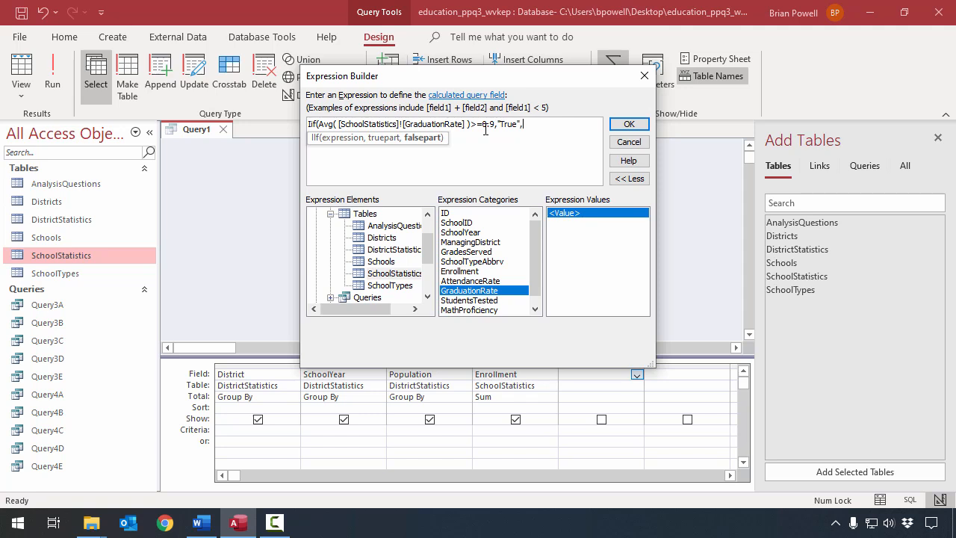
pyautogui.write('"False")')
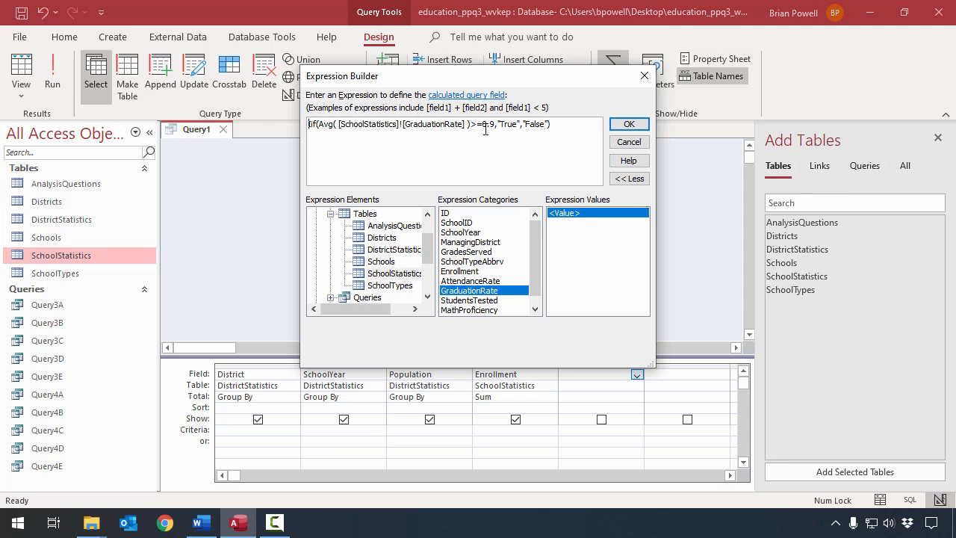
# Name the calculated field HighGraduationRate at the start of the expression and accept it into the query
pyautogui.write('HighGraduatio')
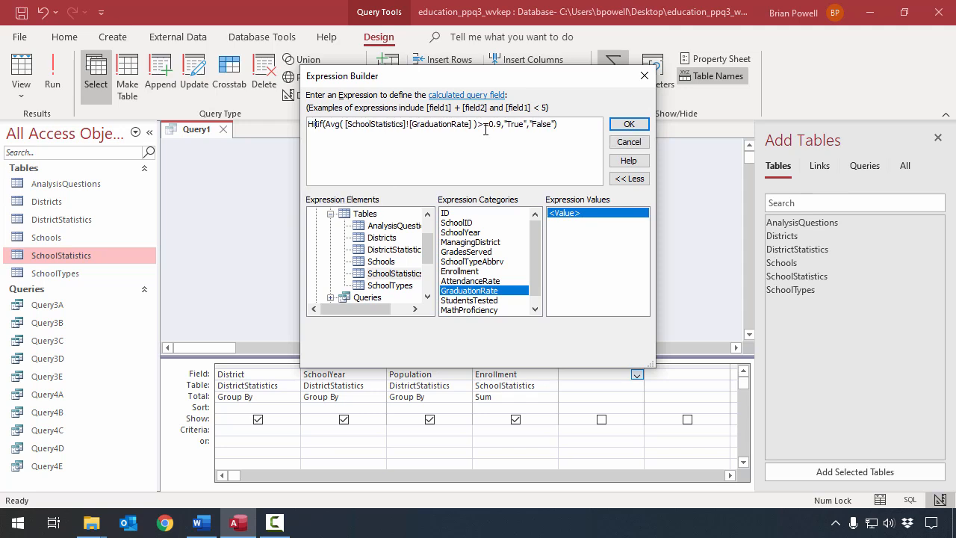
pyautogui.write('nRate:')
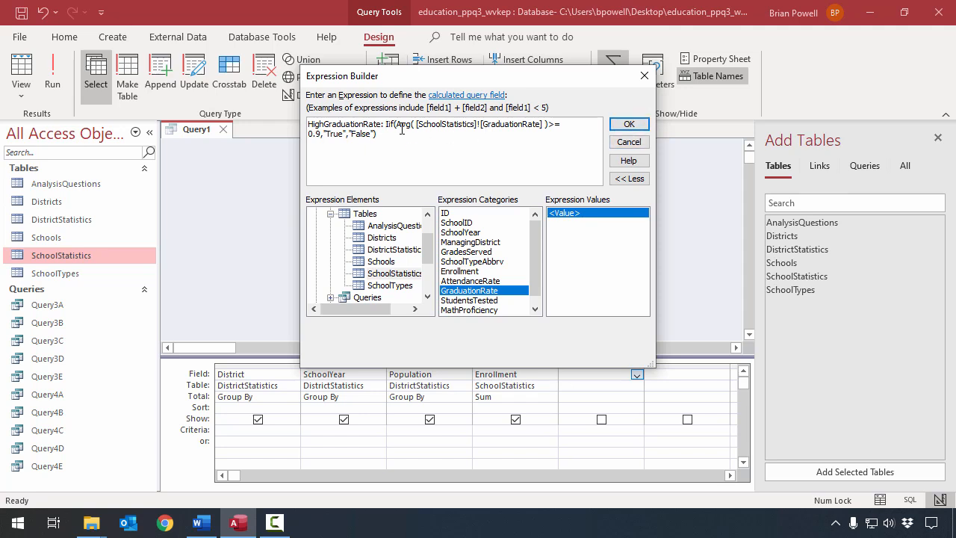
pyautogui.click(629, 125)
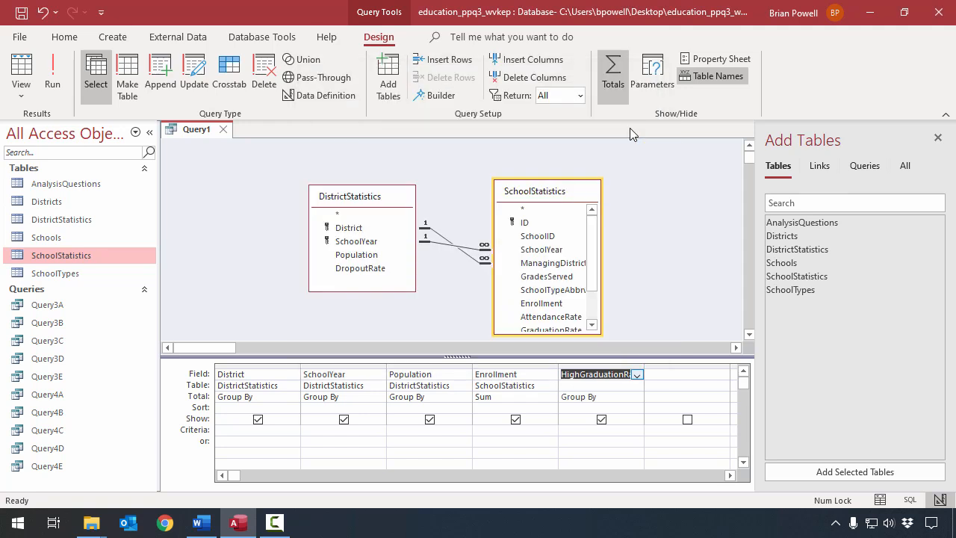
# Set the Total setting of HighGraduationRate to Expression, and run the query with that column fitted to its heading
pyautogui.click(624, 396)
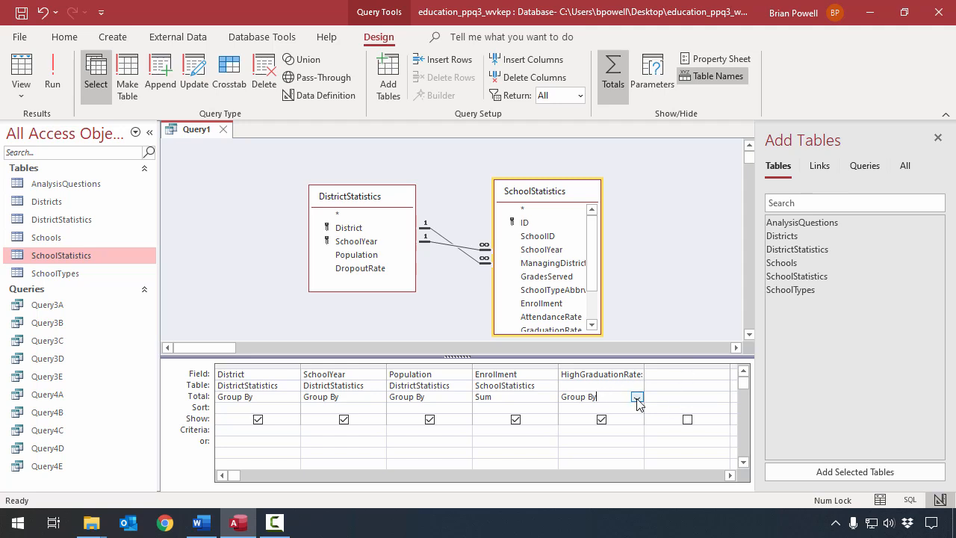
pyautogui.click(637, 399)
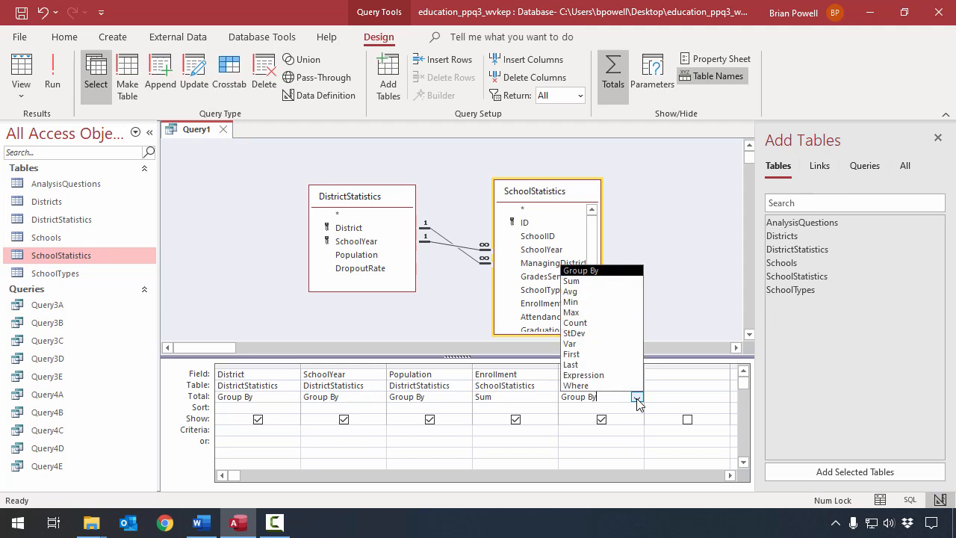
pyautogui.click(626, 375)
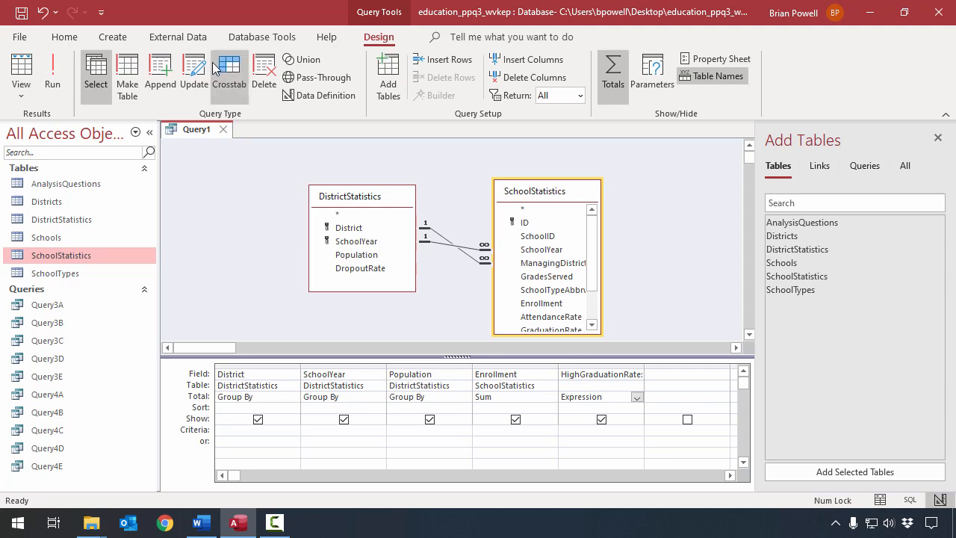
pyautogui.click(60, 68)
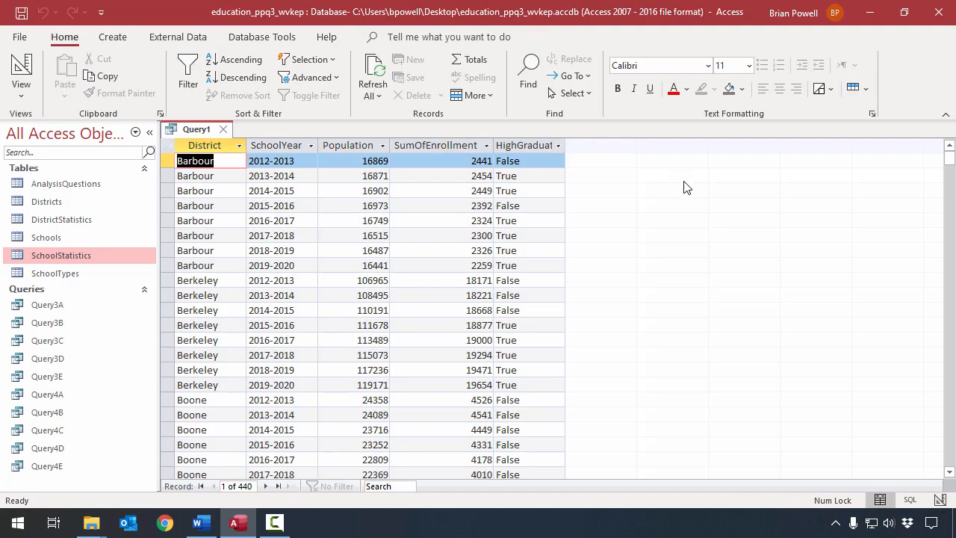
pyautogui.doubleClick(566, 145)
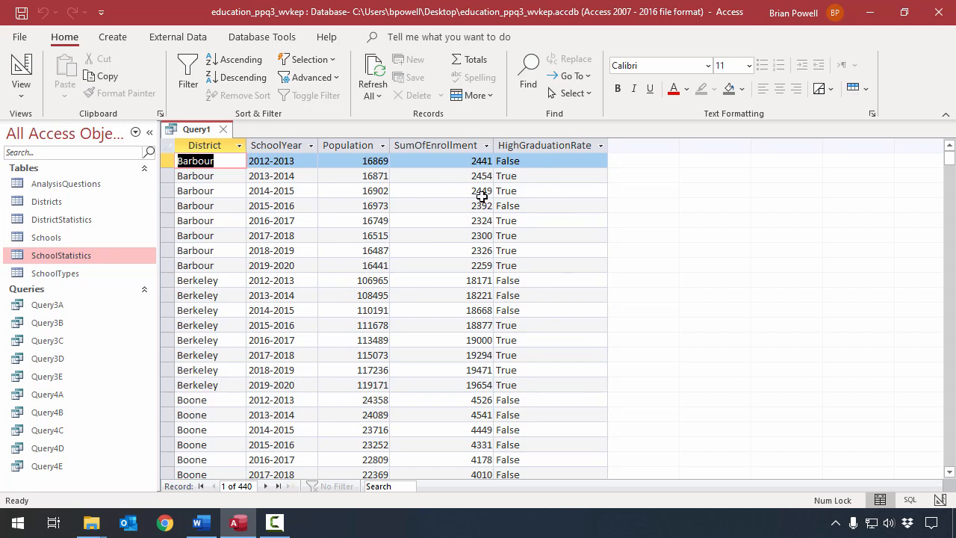
# Save the query as Query5A and close it
pyautogui.click(22, 12)
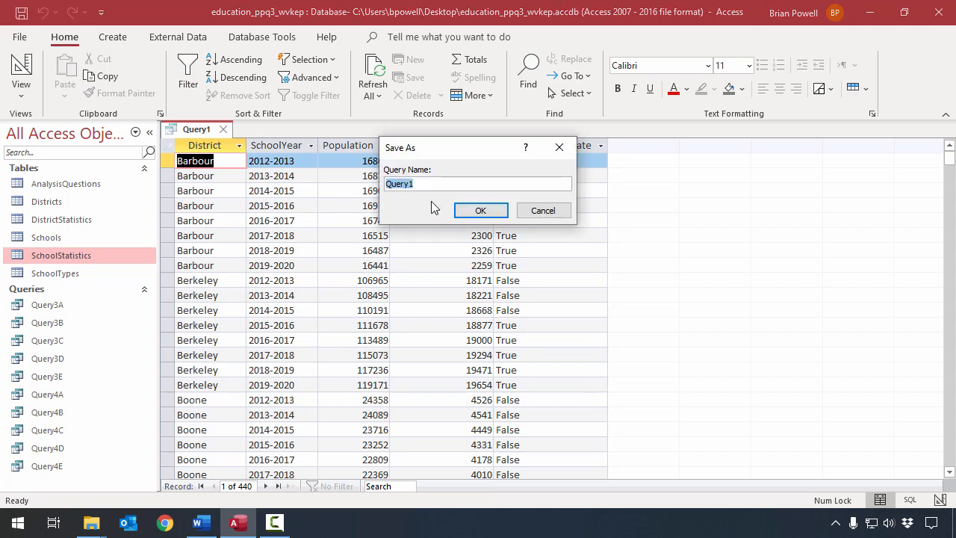
pyautogui.click(432, 185)
pyautogui.press('BackSpace')
pyautogui.write('5A')
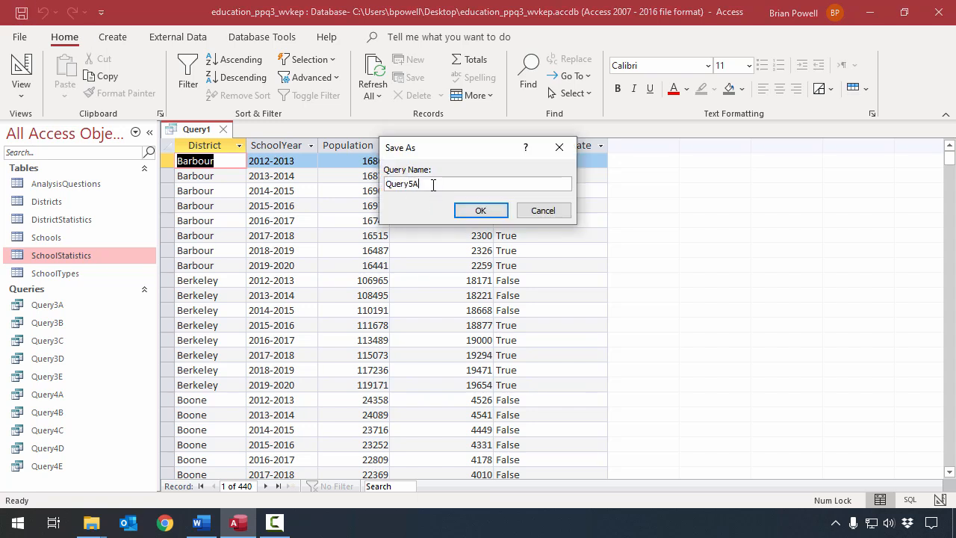
pyautogui.click(480, 212)
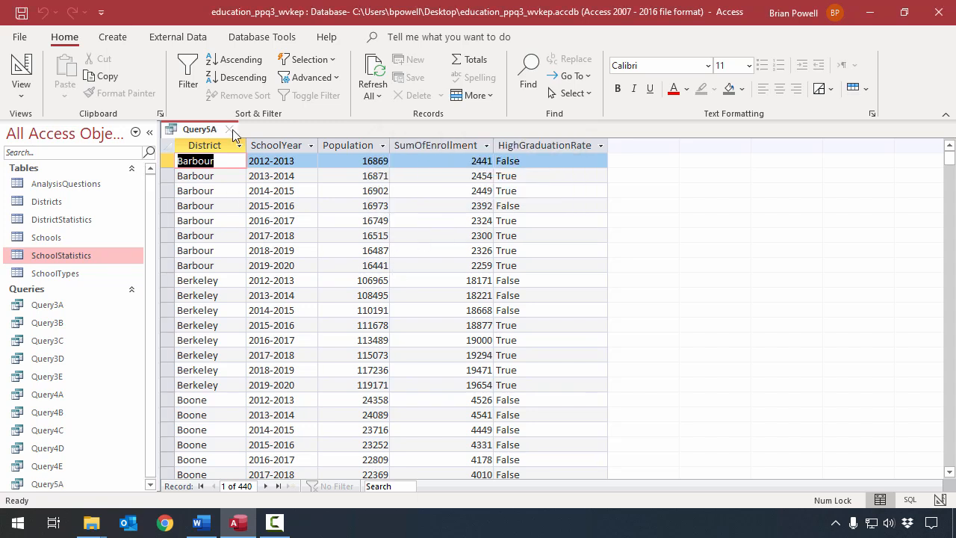
pyautogui.click(229, 130)
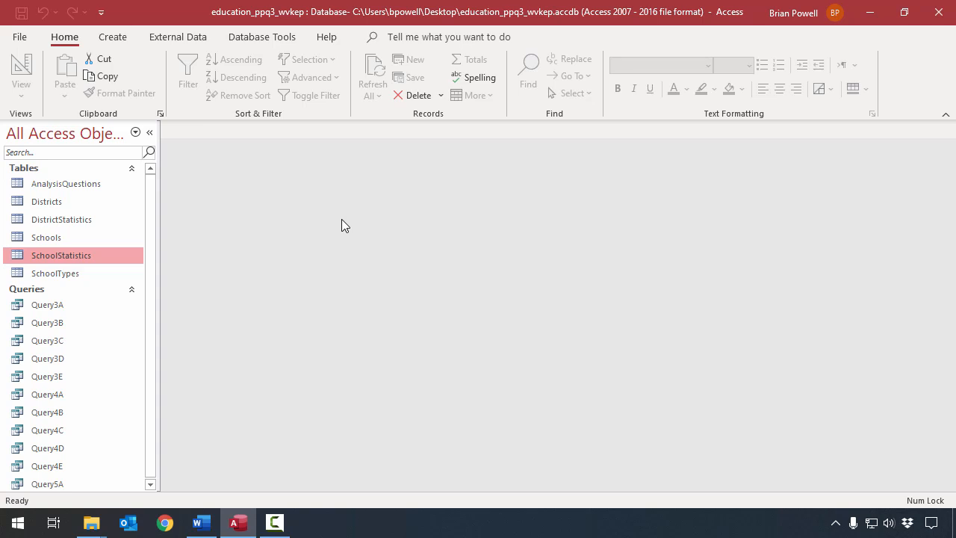
# Create a new query design containing the SchoolStatistics and Schools tables, with the SchoolStatistics field list enlarged to show more fields
pyautogui.click(113, 36)
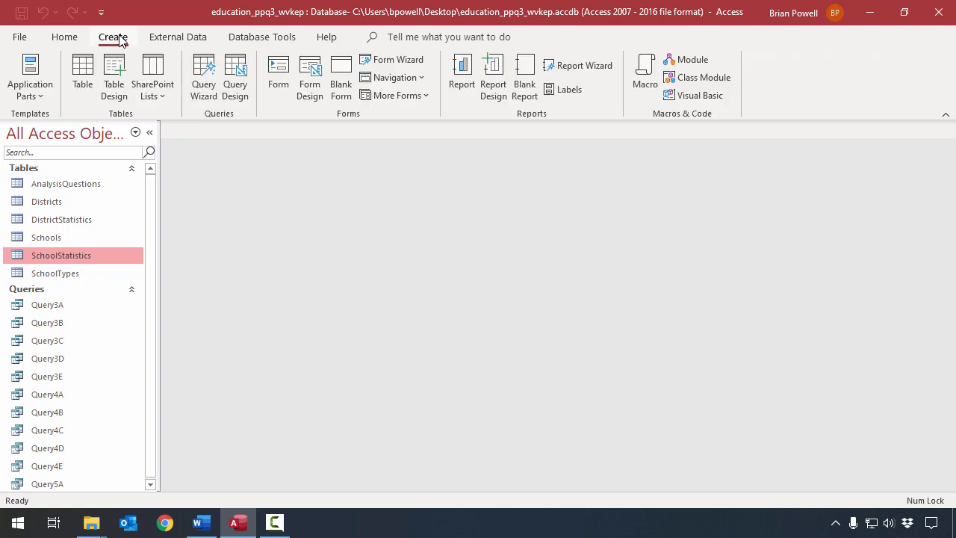
pyautogui.click(236, 90)
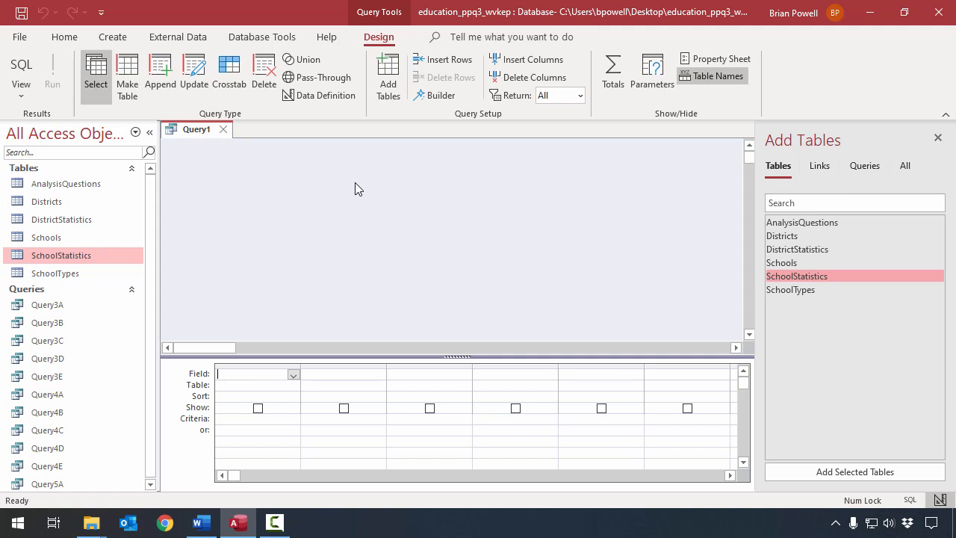
pyautogui.click(95, 256)
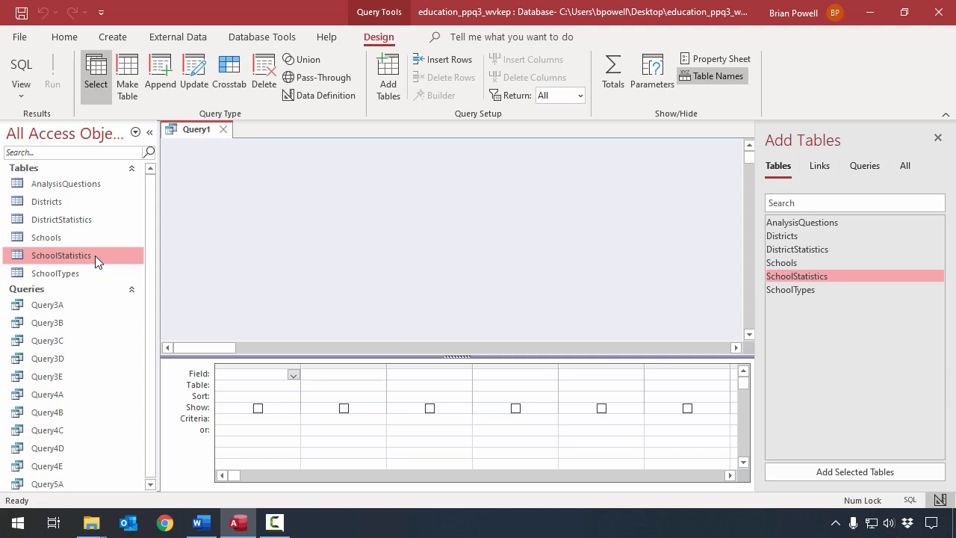
pyautogui.moveTo(95, 256); pyautogui.dragTo(313, 196)
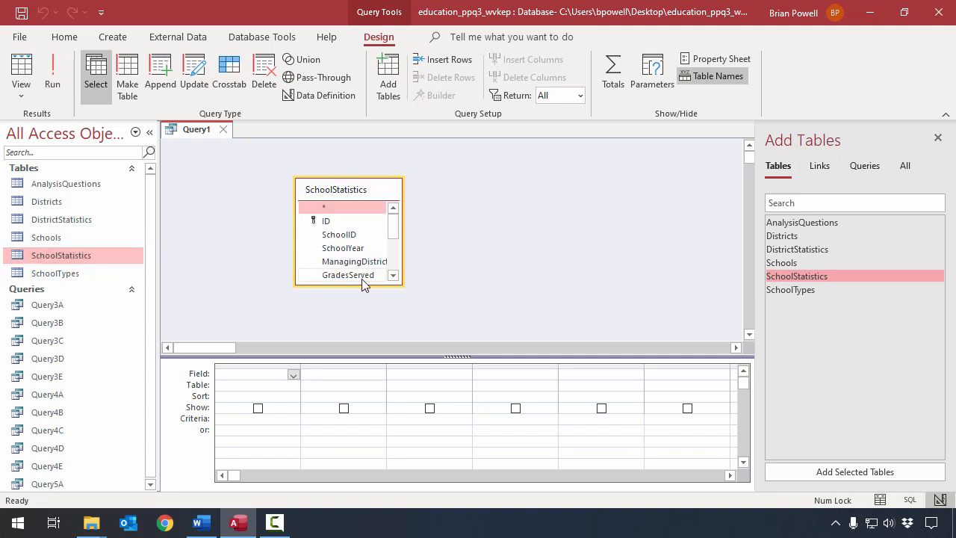
pyautogui.moveTo(354, 286); pyautogui.dragTo(363, 339)
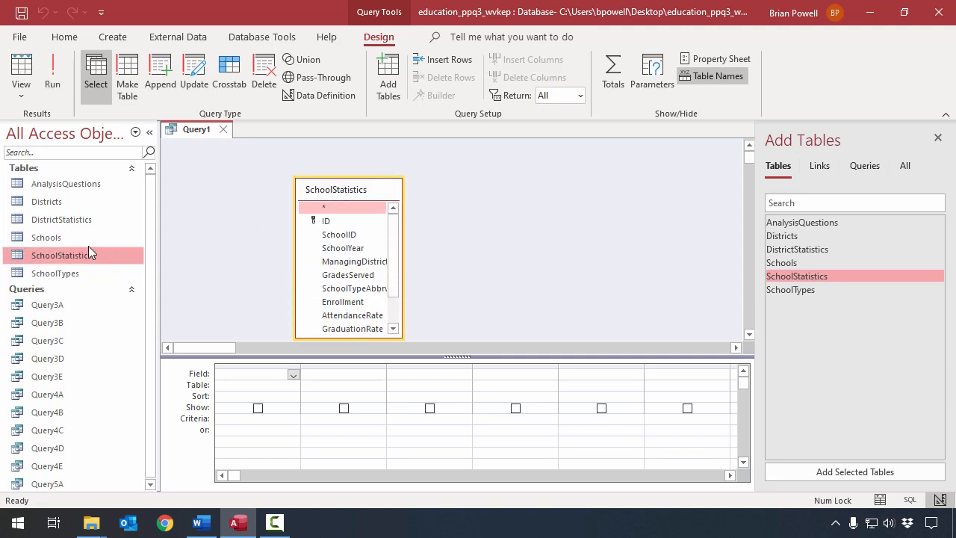
pyautogui.moveTo(80, 237); pyautogui.dragTo(461, 213)
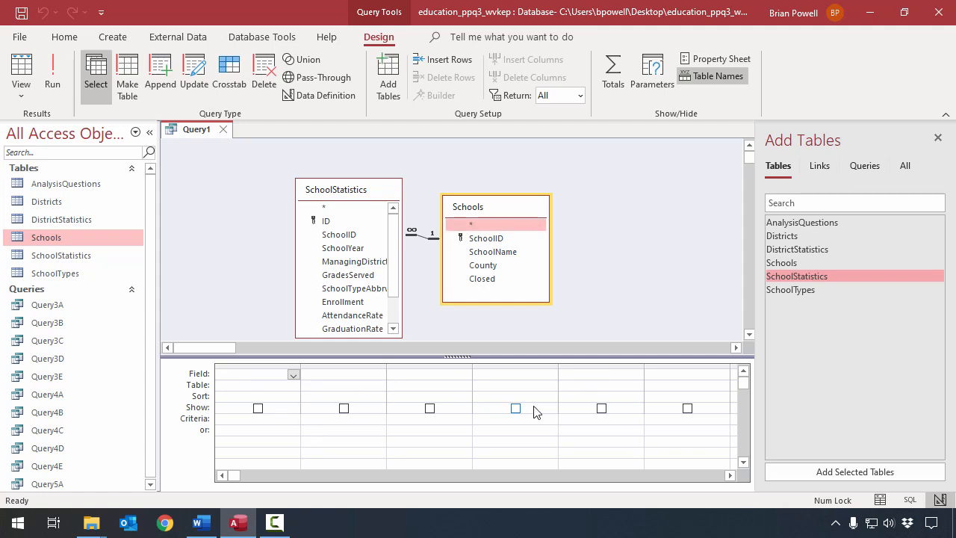
# Add the fields ManagingDistrict, SchoolName, SchoolYear, Enrollment and AttendanceRate to the query in that order
pyautogui.click(354, 262)
pyautogui.doubleClick(355, 262)
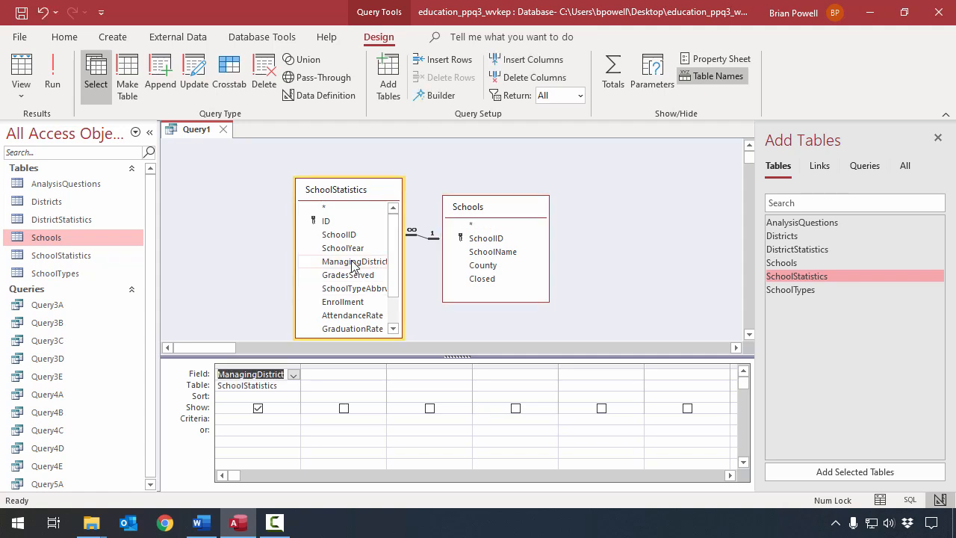
pyautogui.doubleClick(493, 253)
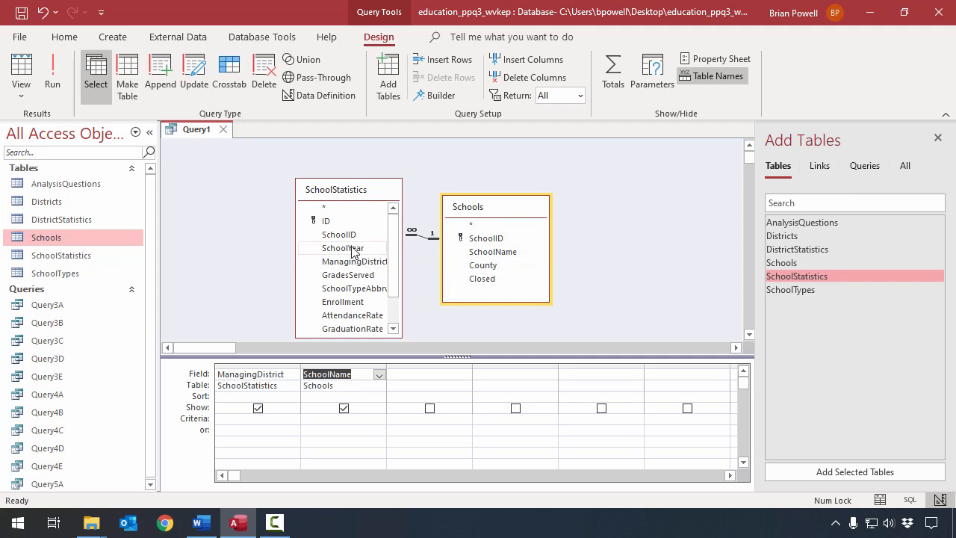
pyautogui.doubleClick(353, 249)
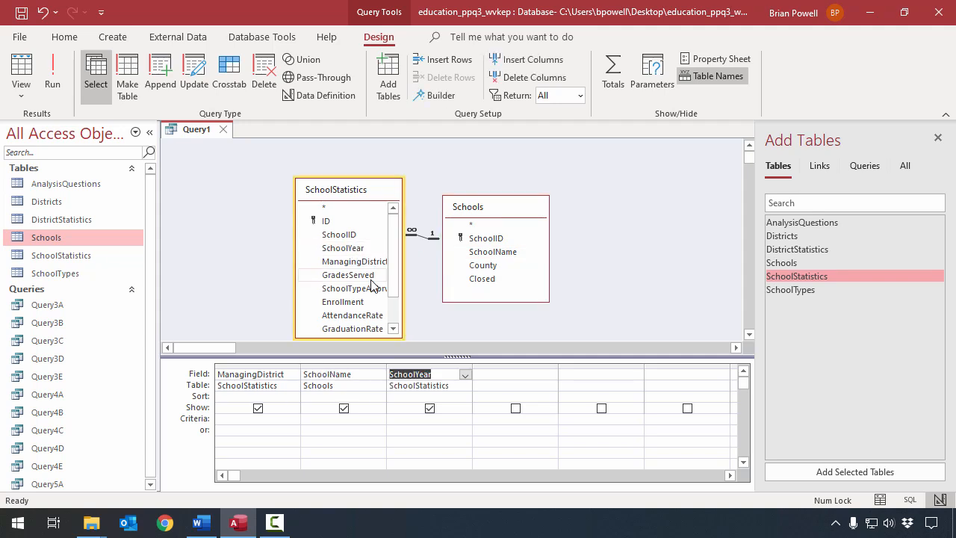
pyautogui.doubleClick(366, 302)
pyautogui.scroll(-1, 364, 308)
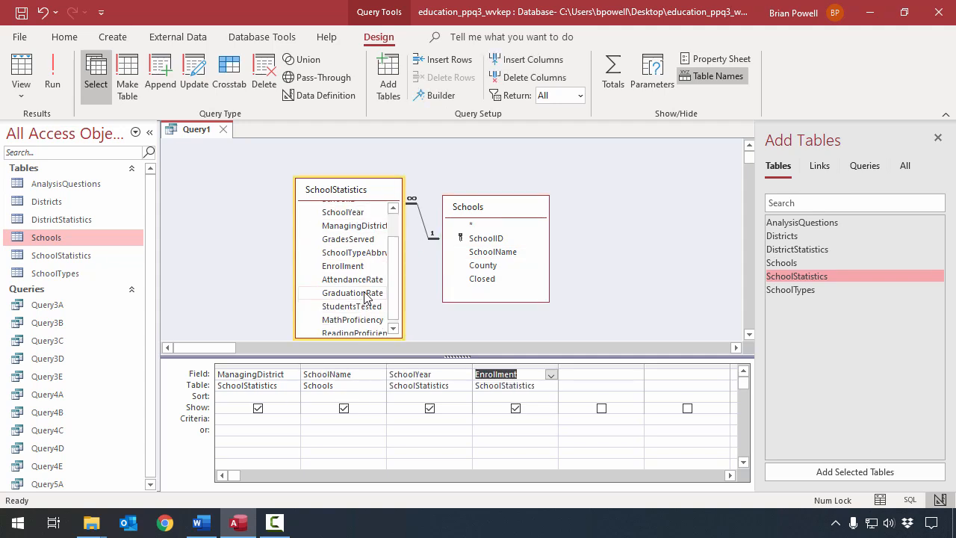
pyautogui.doubleClick(366, 281)
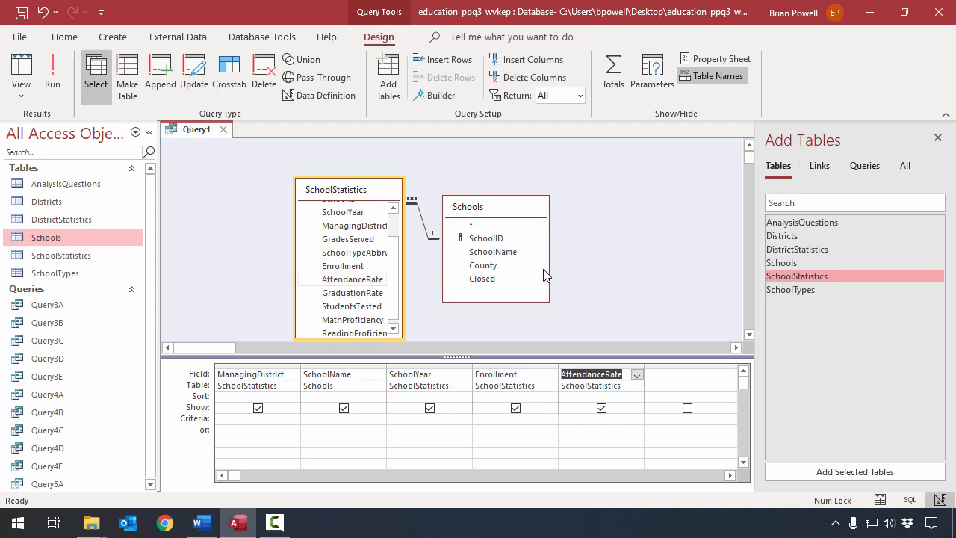
pyautogui.click(628, 264)
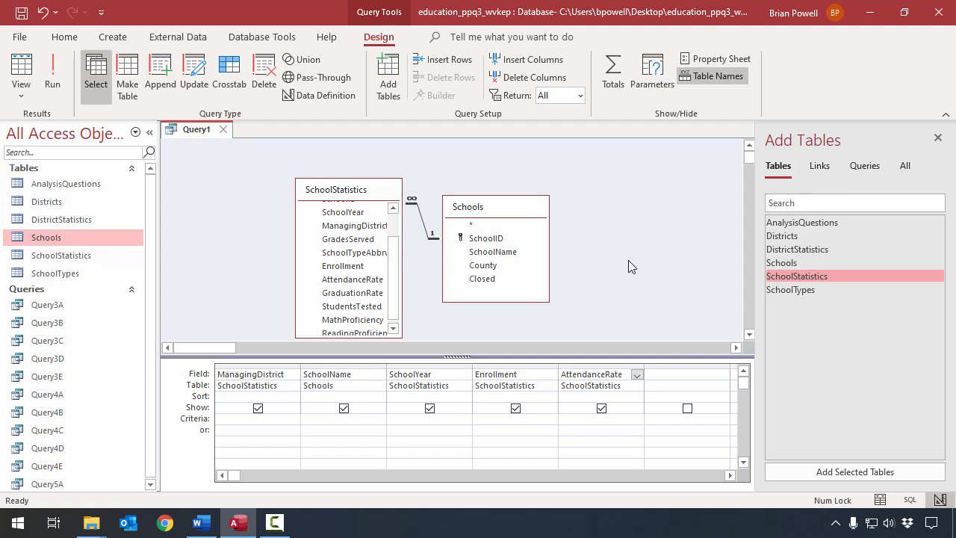
# Bring the SchoolTypes table into the query and add its SchoolTypeName field after AttendanceRate
pyautogui.click(82, 271)
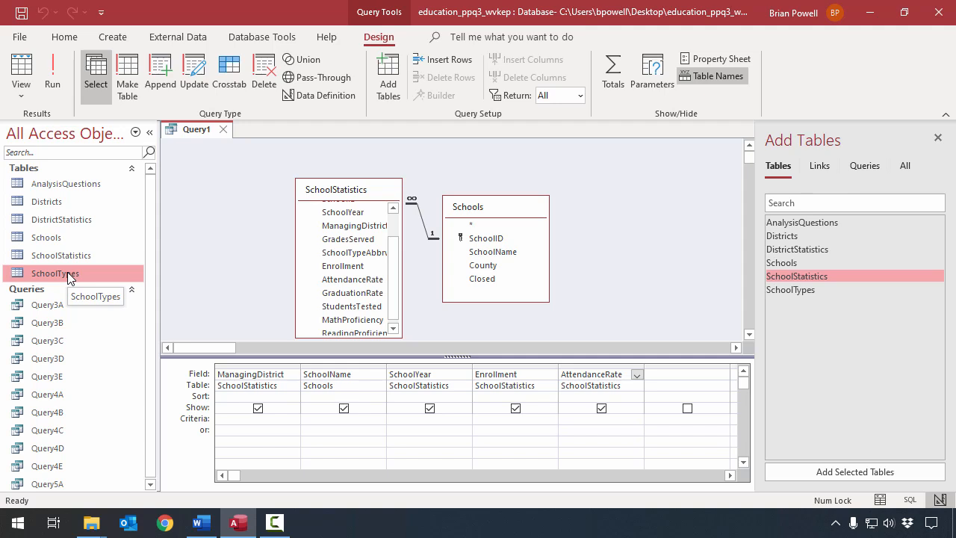
pyautogui.moveTo(39, 271); pyautogui.dragTo(629, 182)
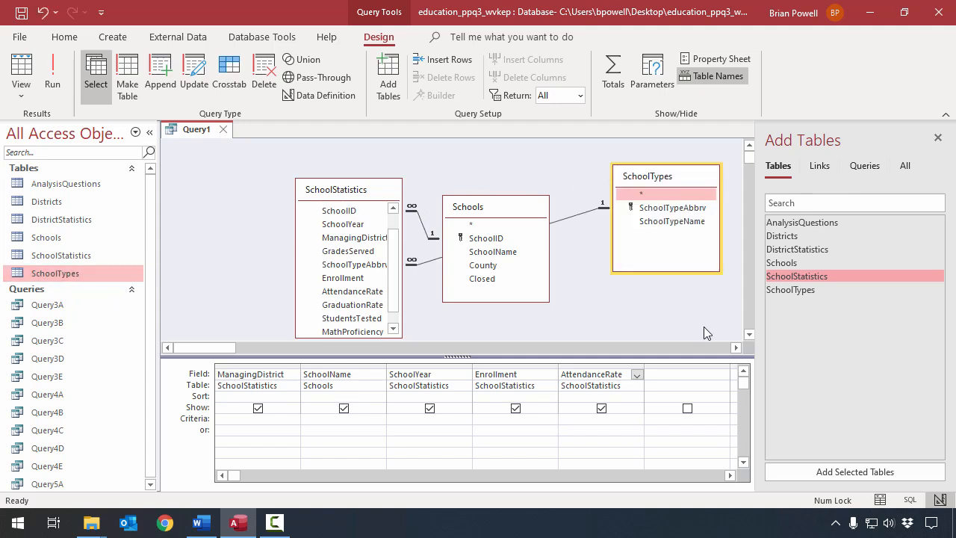
pyautogui.doubleClick(670, 221)
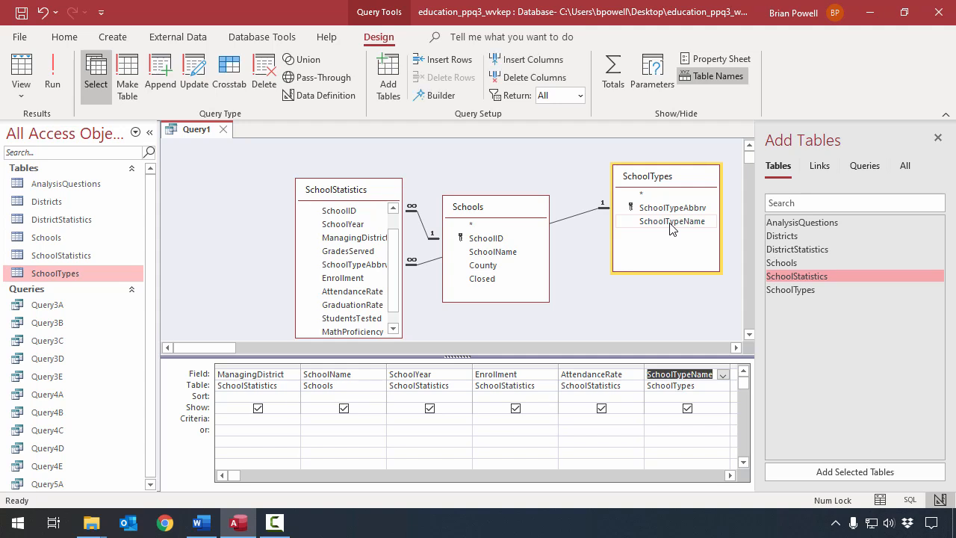
# Restrict SchoolTypeName to "Intermediate School" or "Middle School", entering the two criteria on separate rows
pyautogui.click(678, 422)
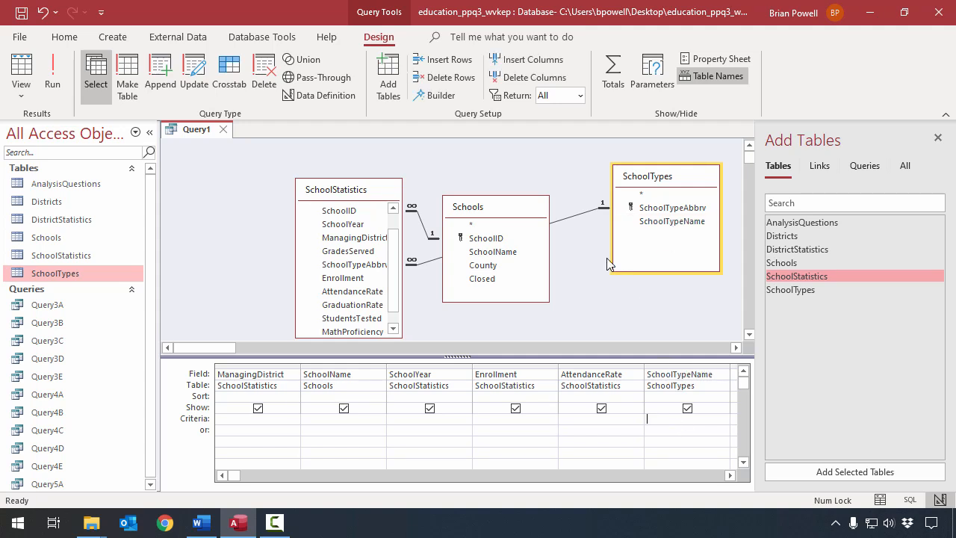
pyautogui.write('"Intermediate Sch')
pyautogui.write('ool"')
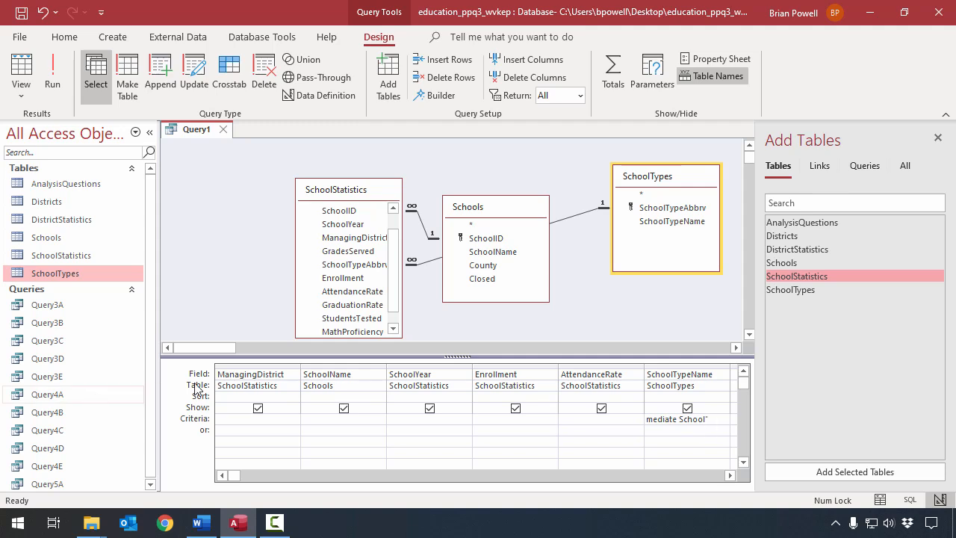
pyautogui.click(668, 433)
pyautogui.write('"')
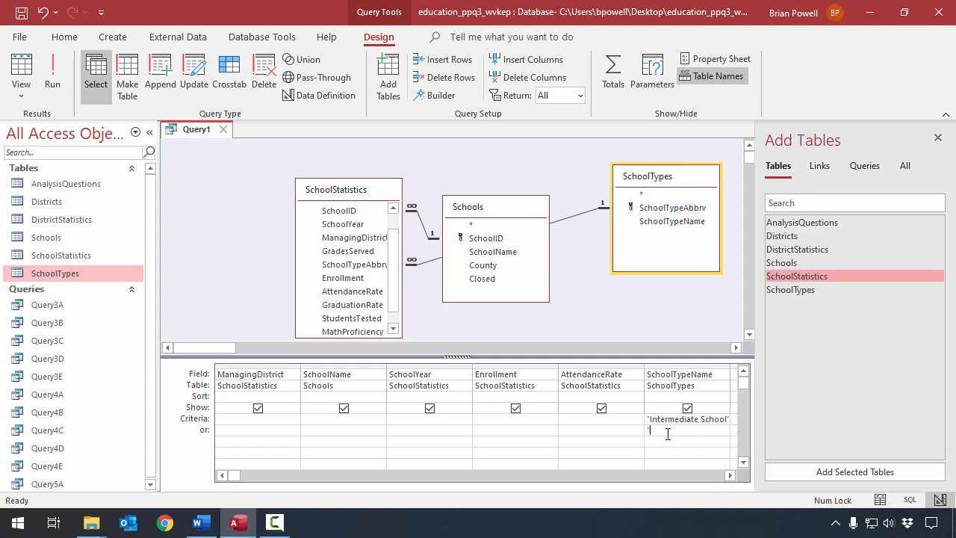
pyautogui.write('Middle School"')
# Hide the SchoolTypeName field from the query output
pyautogui.click(706, 416)
pyautogui.click(688, 409)
pyautogui.click(688, 410)
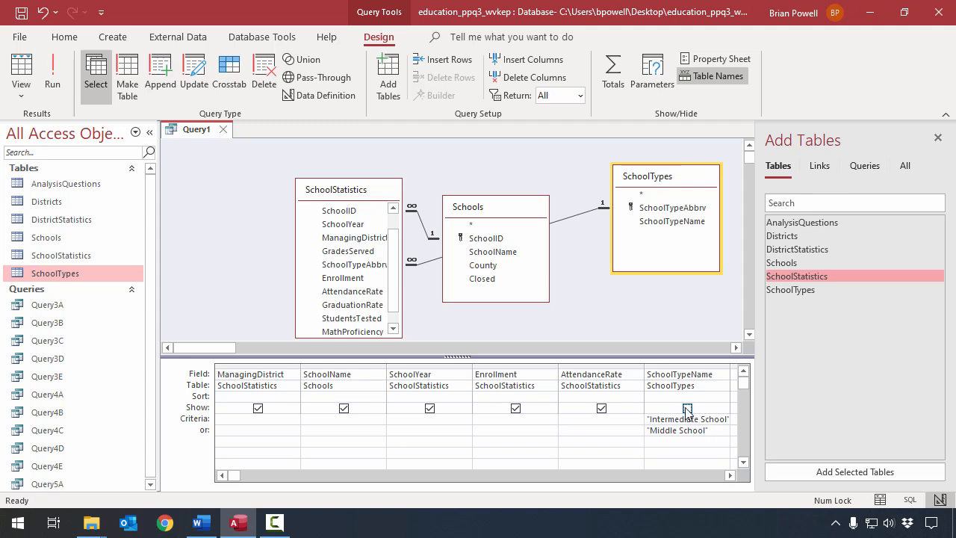
pyautogui.click(688, 410)
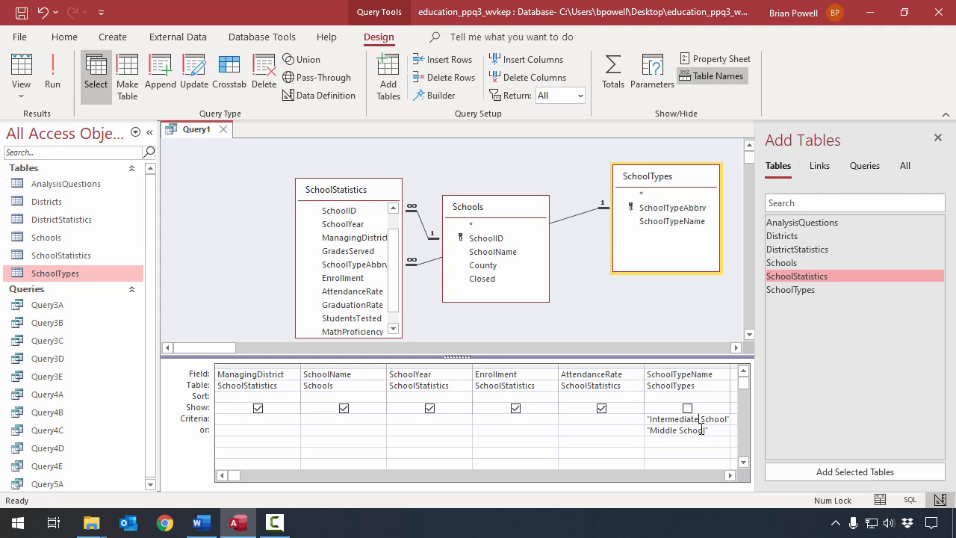
# Run the query and look through the returned intermediate and middle school records
pyautogui.click(49, 65)
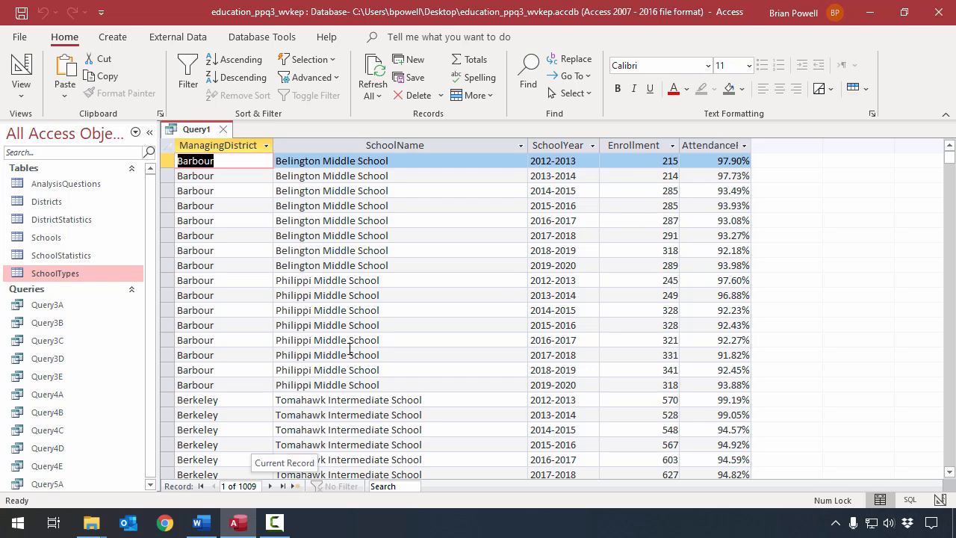
pyautogui.scroll(-8, 381, 280)
pyautogui.scroll(-18, 382, 282)
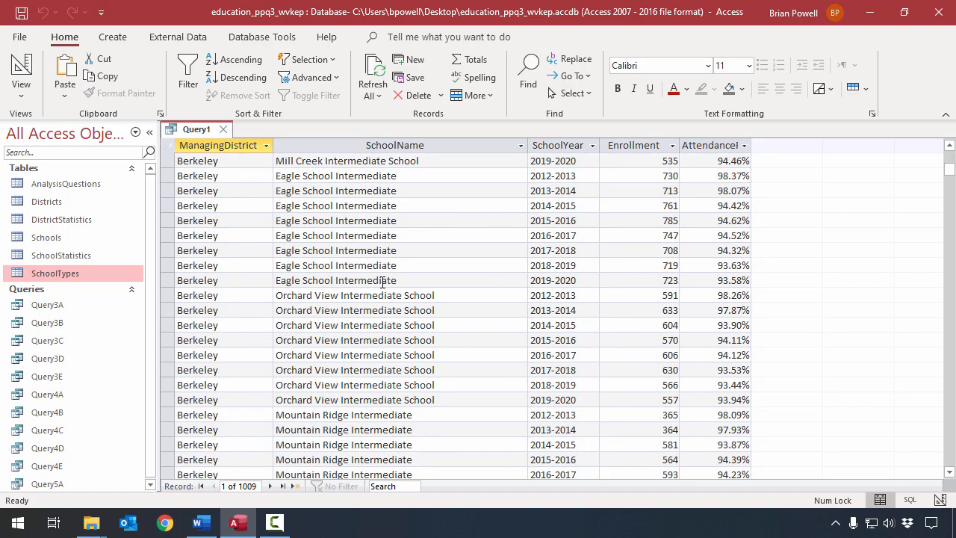
pyautogui.scroll(20, 382, 283)
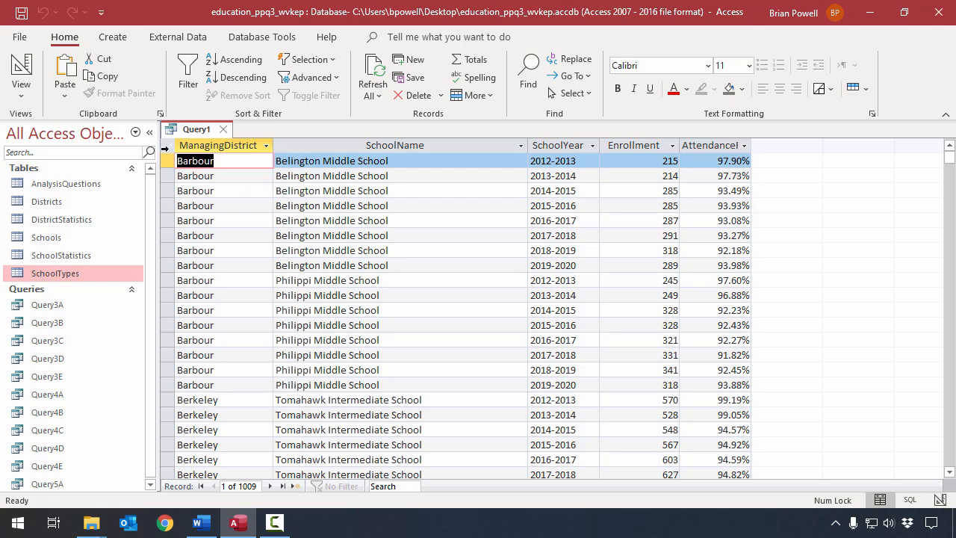
# Sort the query ascending by ManagingDistrict, SchoolName and SchoolYear, and rerun it
pyautogui.click(18, 69)
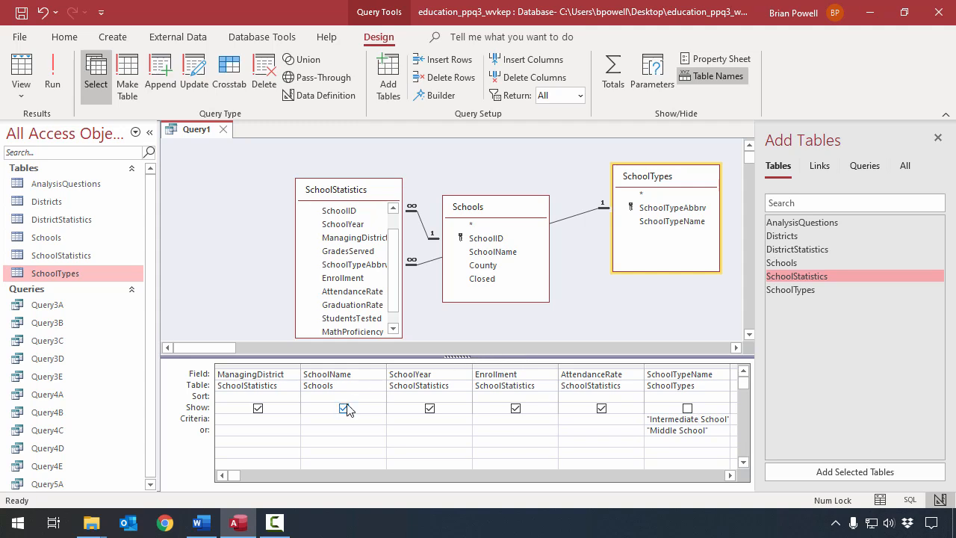
pyautogui.click(295, 397)
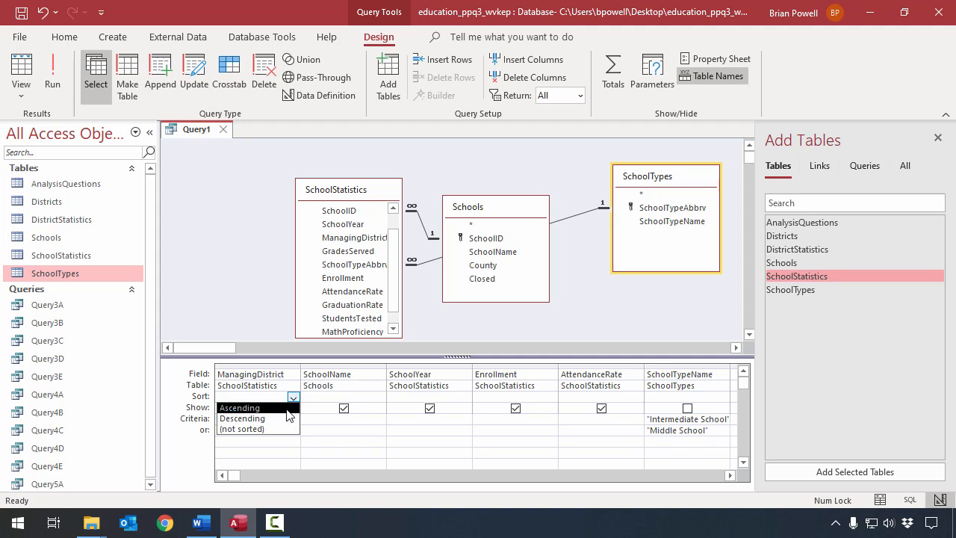
pyautogui.click(290, 409)
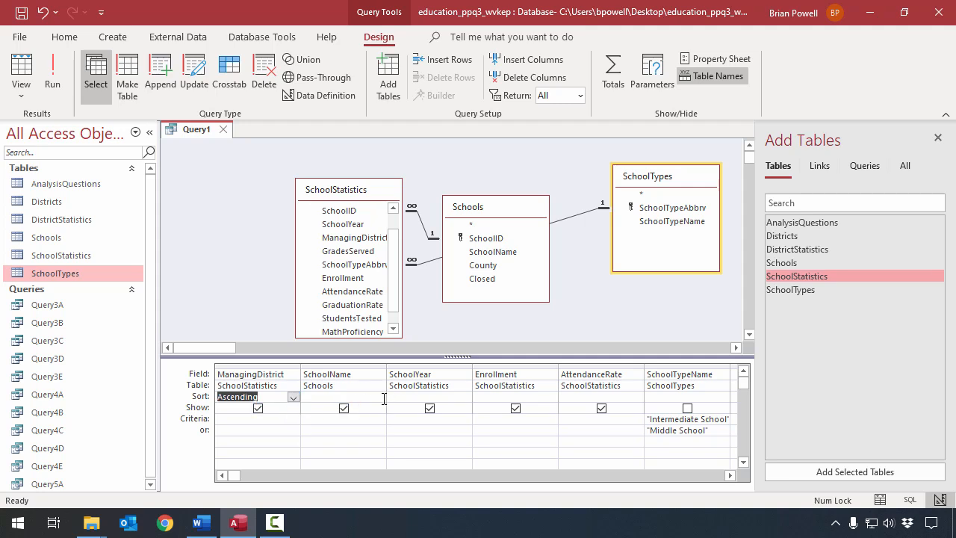
pyautogui.click(383, 398)
pyautogui.click(376, 409)
pyautogui.click(465, 396)
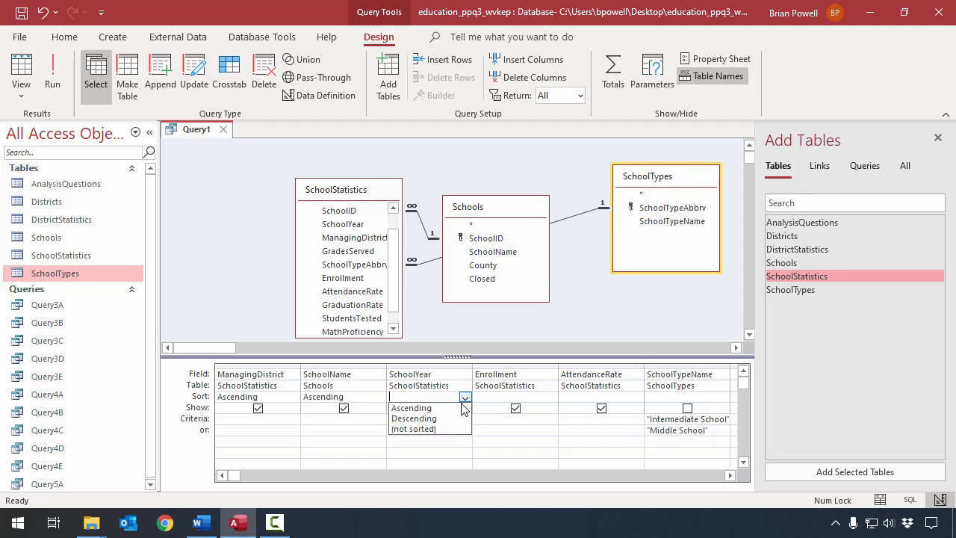
pyautogui.click(429, 408)
pyautogui.click(435, 322)
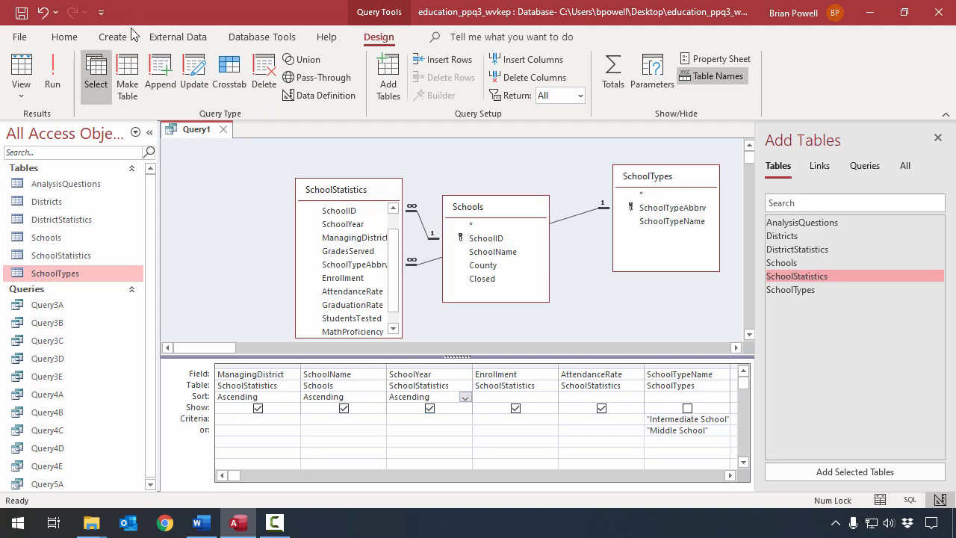
pyautogui.click(51, 84)
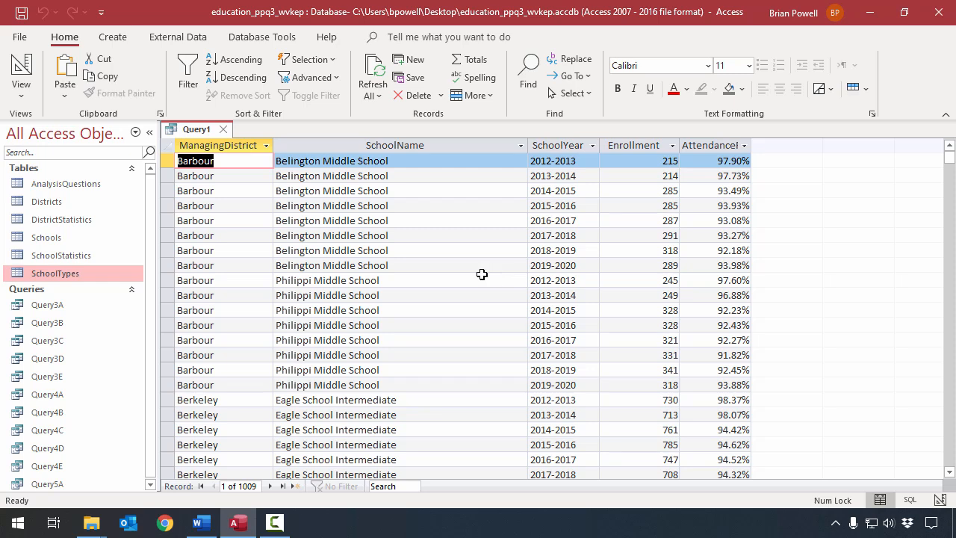
# Save the query as Query5B and close it
pyautogui.click(21, 13)
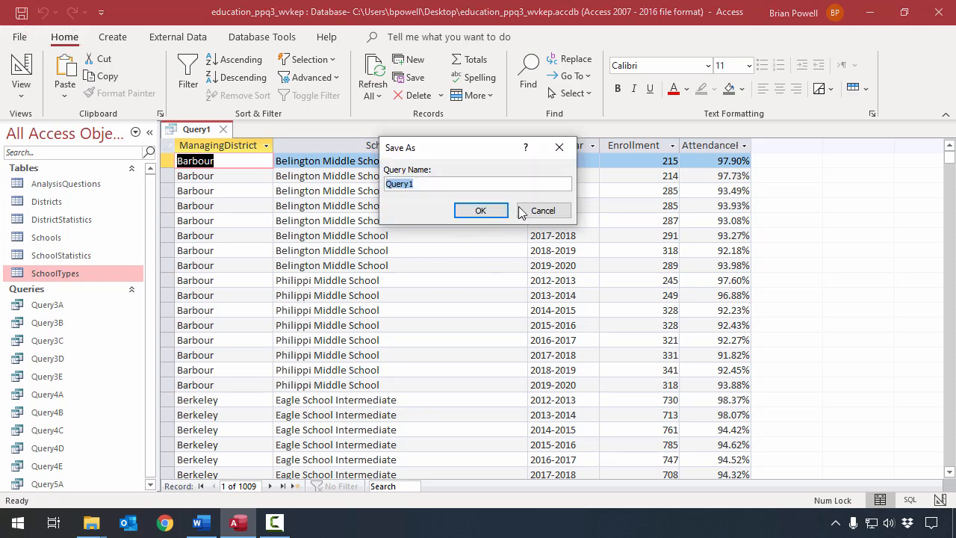
pyautogui.click(468, 183)
pyautogui.write('5B')
pyautogui.click(490, 212)
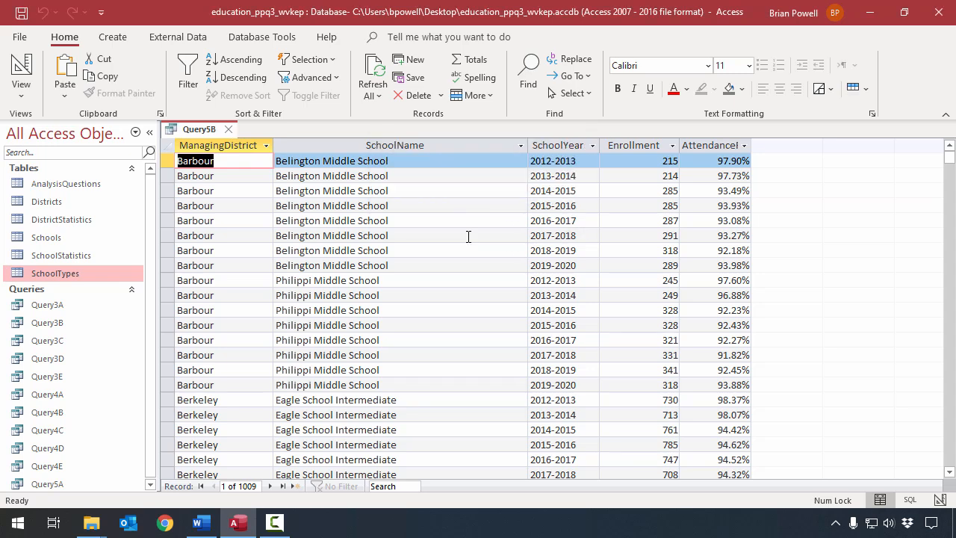
pyautogui.click(227, 129)
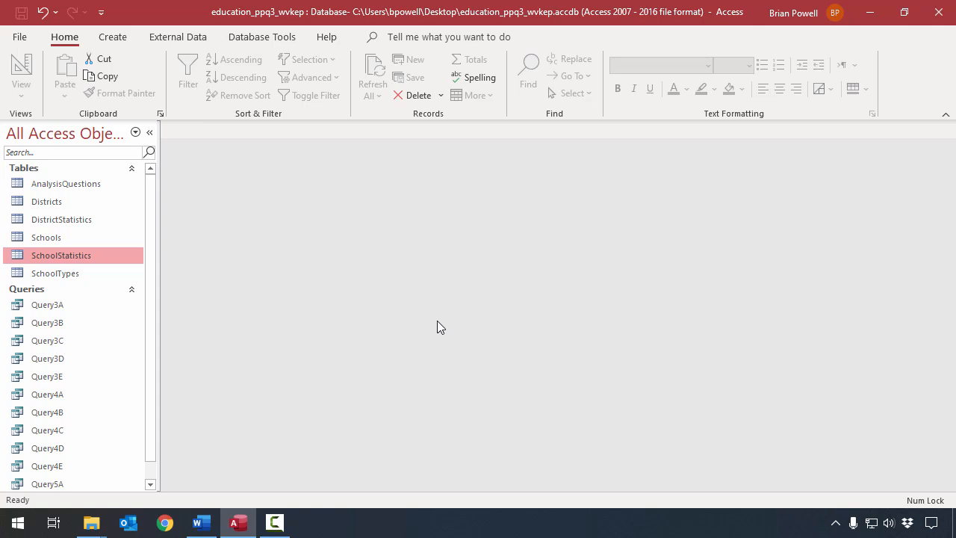
# Create a new query in design view containing the SchoolTypes and SchoolStatistics tables
pyautogui.click(117, 39)
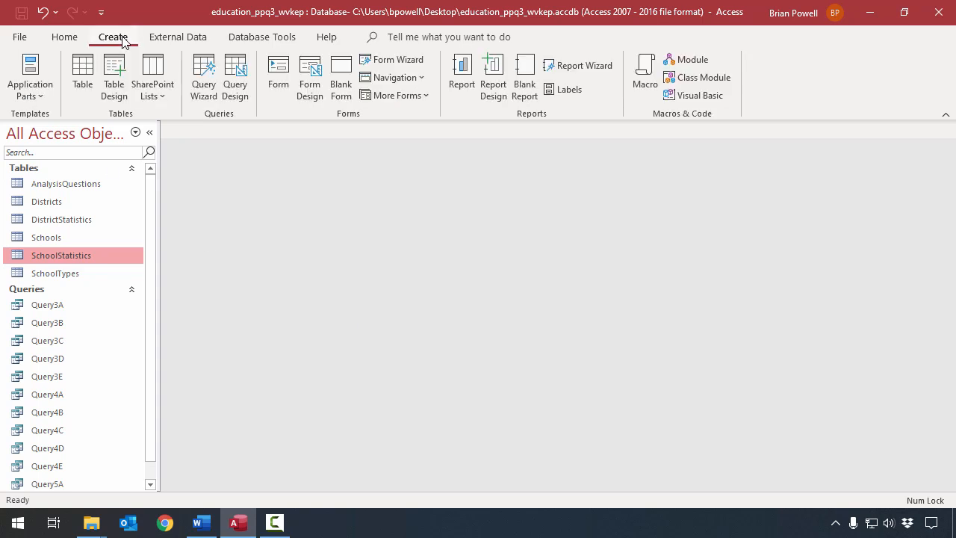
pyautogui.click(236, 78)
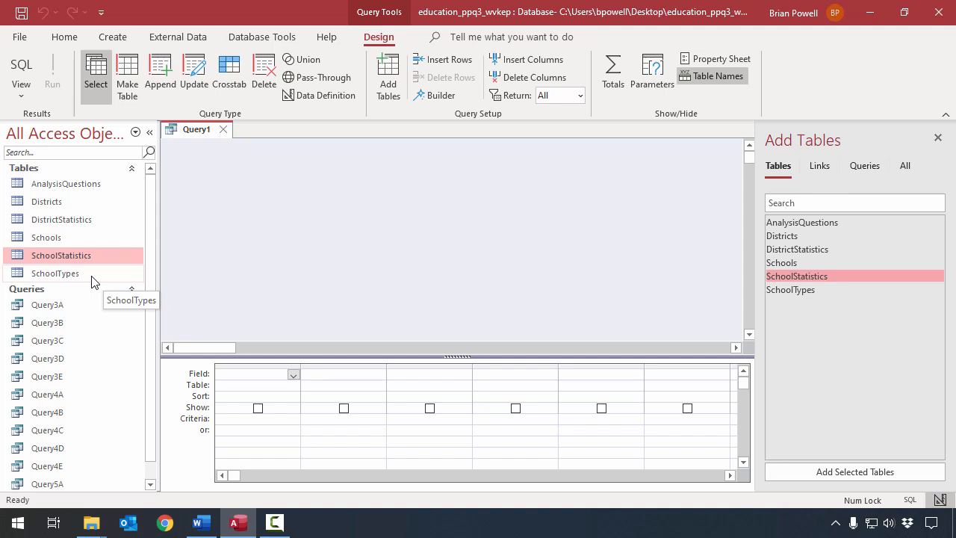
pyautogui.moveTo(84, 274); pyautogui.dragTo(279, 197)
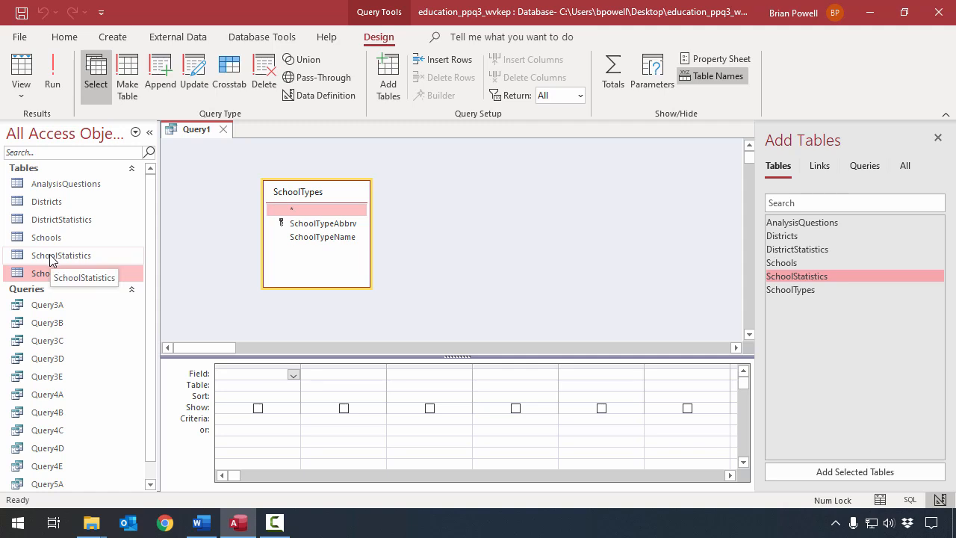
pyautogui.moveTo(50, 258); pyautogui.dragTo(540, 203)
pyautogui.moveTo(488, 190); pyautogui.dragTo(489, 190)
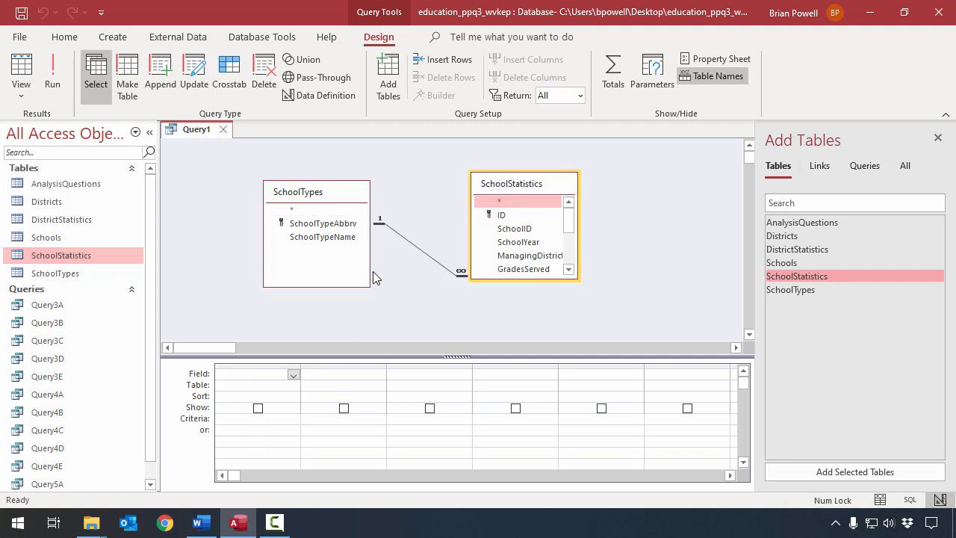
# Add SchoolTypeName from SchoolTypes, plus SchoolYear and ID from SchoolStatistics, as the query's output fields
pyautogui.doubleClick(338, 237)
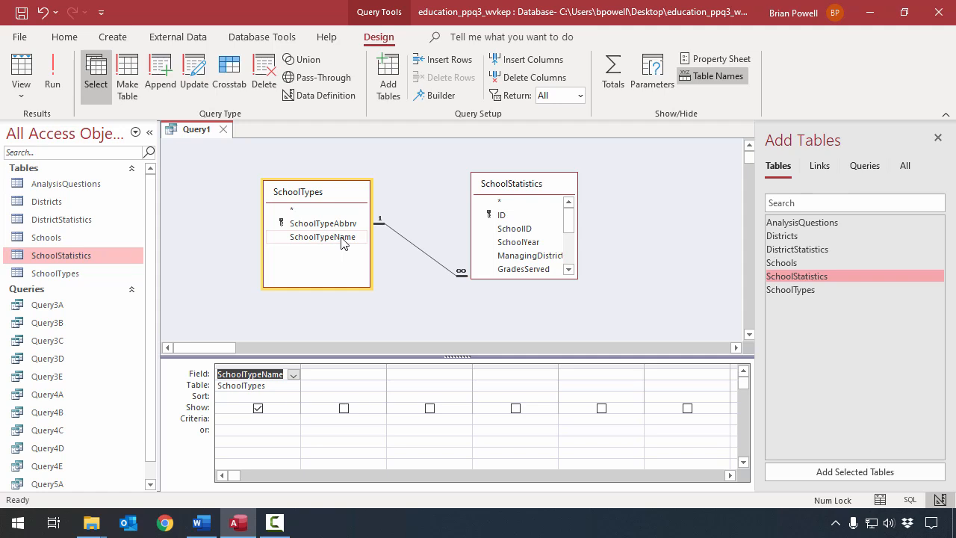
pyautogui.doubleClick(530, 247)
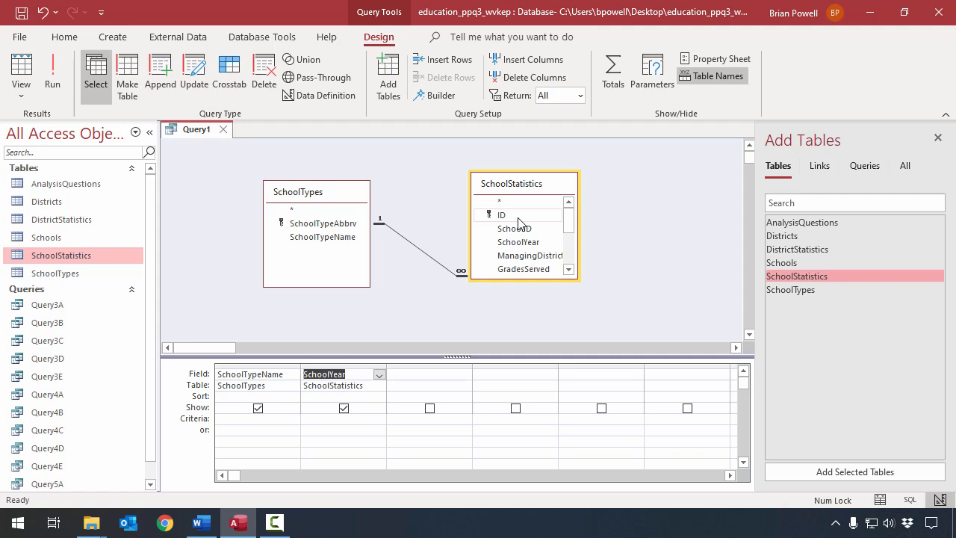
pyautogui.doubleClick(519, 222)
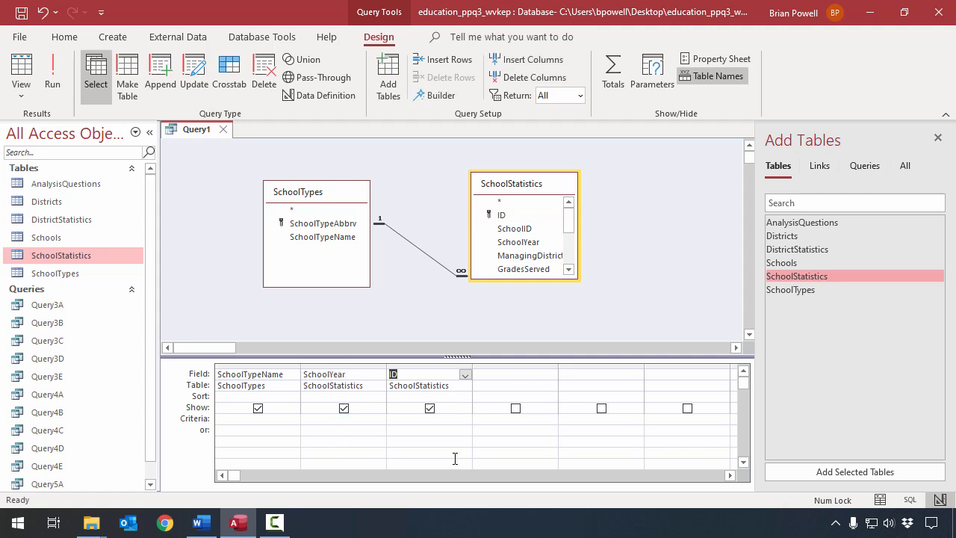
# Run the query and look through the individual school type, year and ID records
pyautogui.click(51, 77)
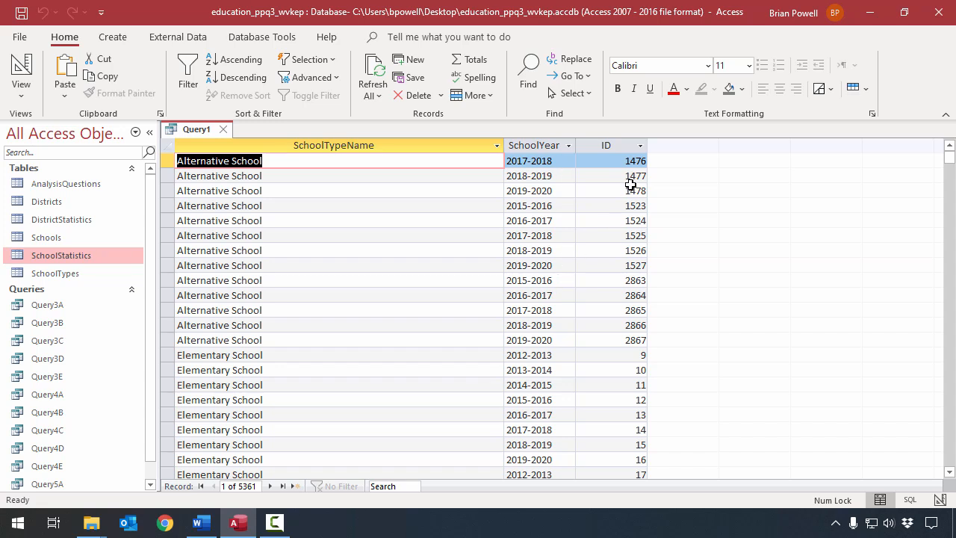
pyautogui.scroll(-8, 632, 366)
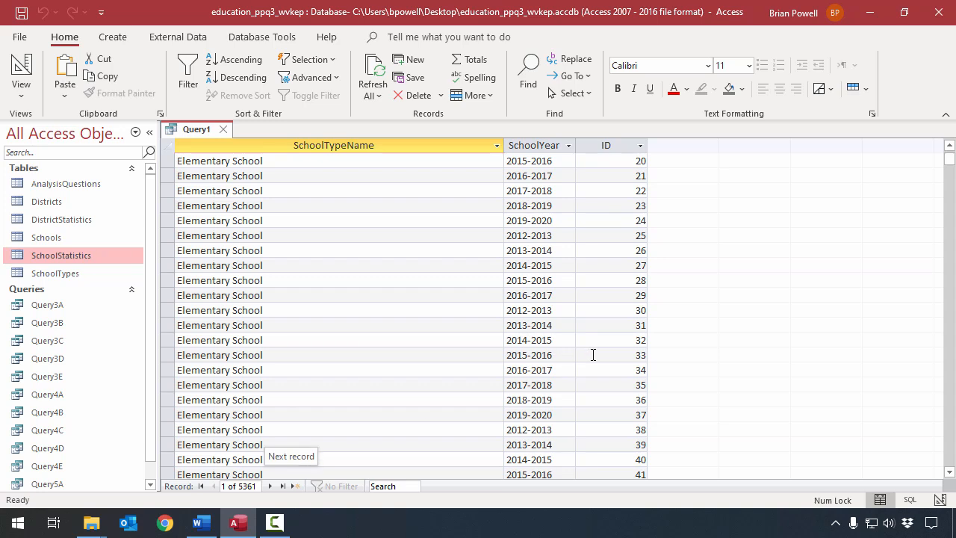
pyautogui.scroll(-4, 619, 351)
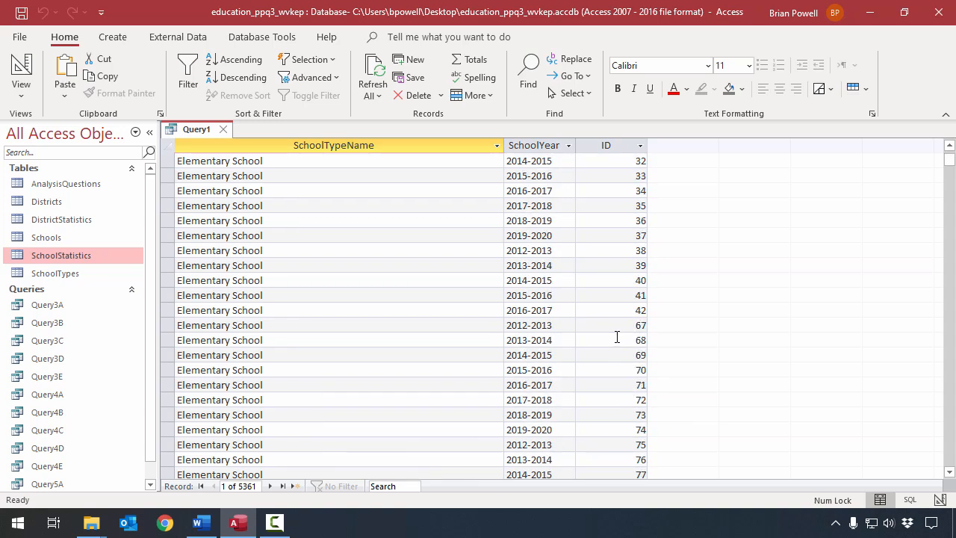
pyautogui.scroll(12, 617, 337)
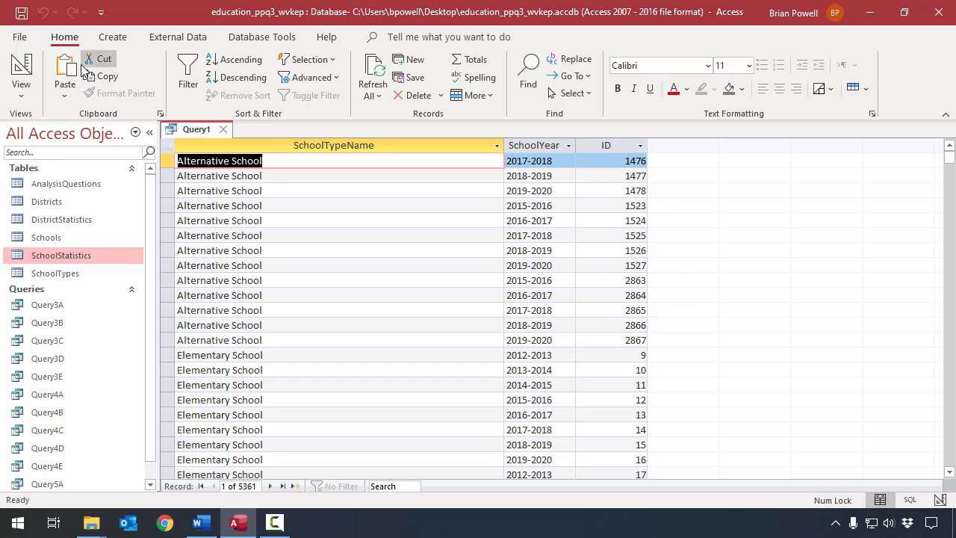
# Turn on totals in the query design, grouping by SchoolTypeName and SchoolYear and setting ID to Count
pyautogui.click(22, 68)
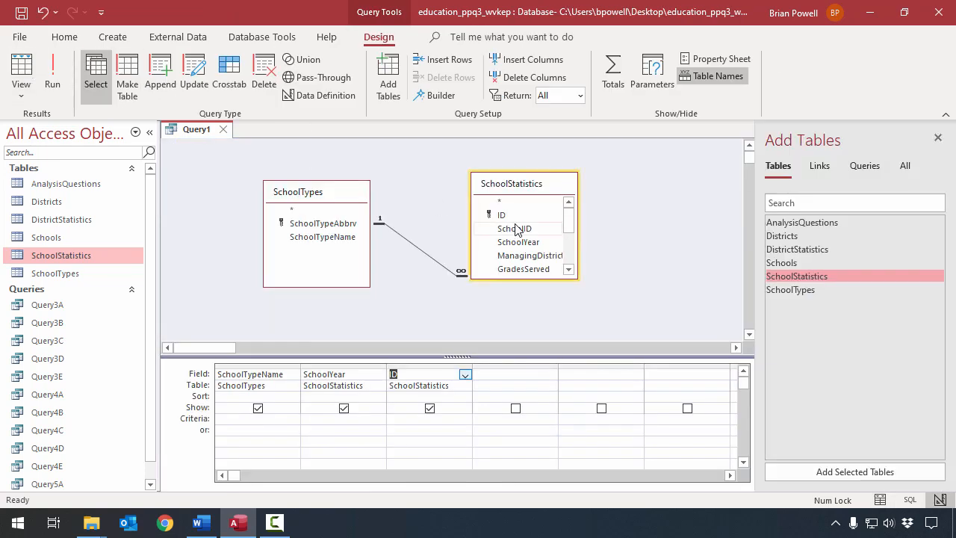
pyautogui.click(612, 91)
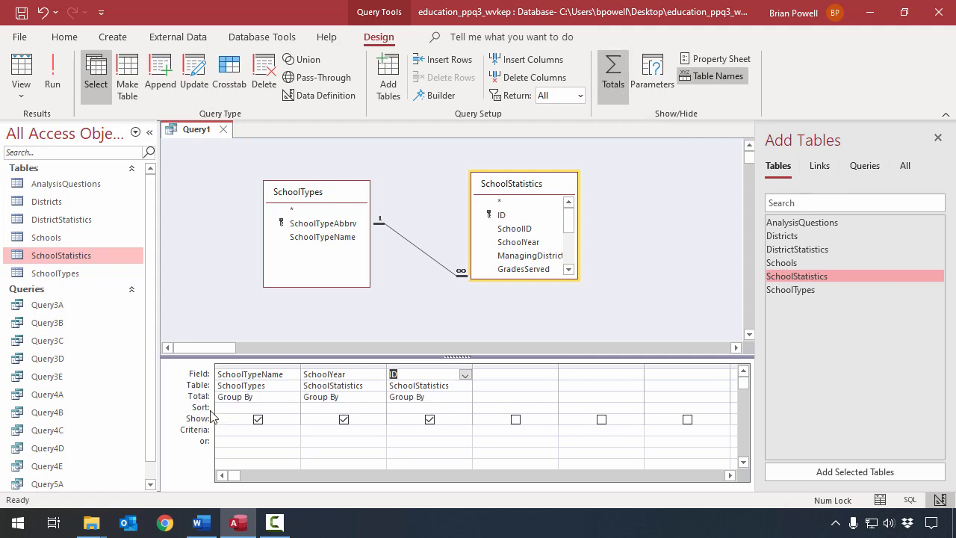
pyautogui.click(465, 398)
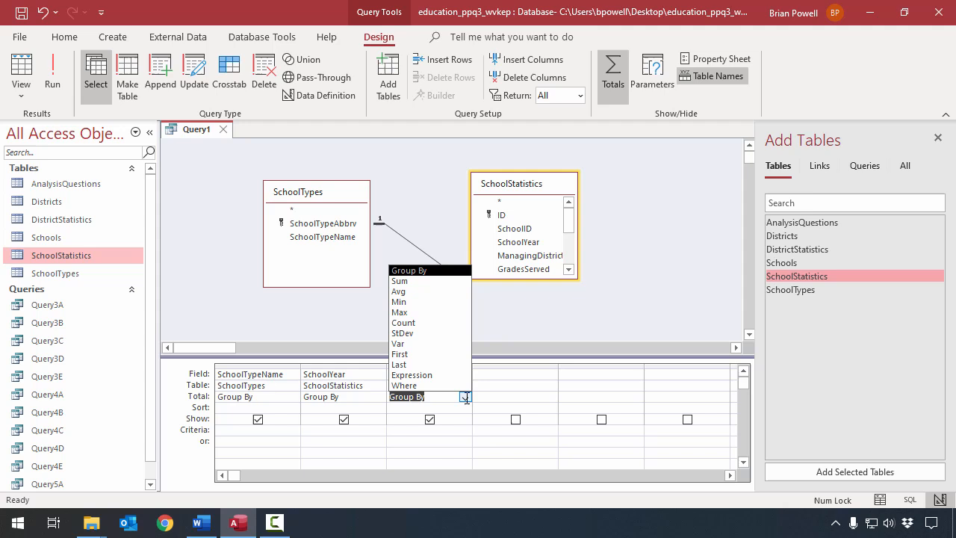
pyautogui.click(445, 330)
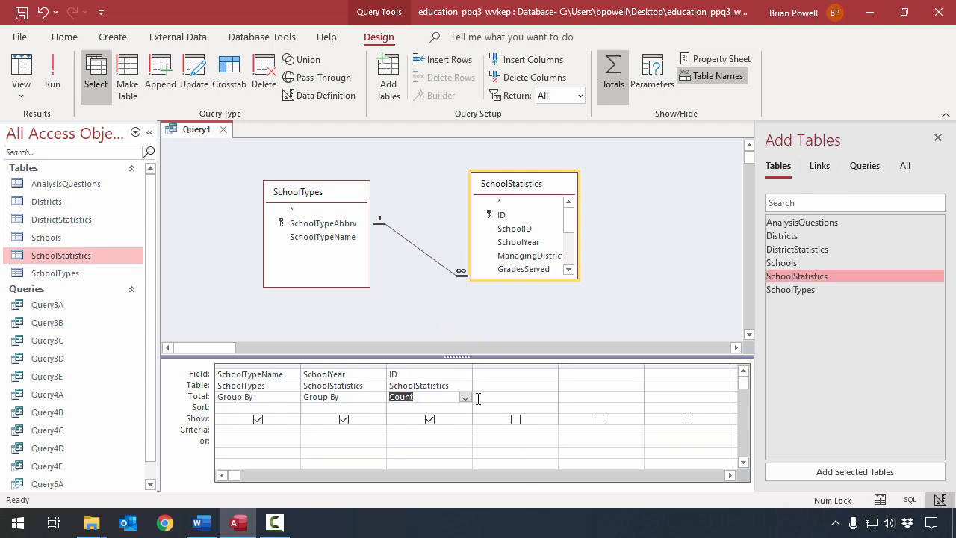
# Run the totals query and review the counts for each school type and school year
pyautogui.click(49, 83)
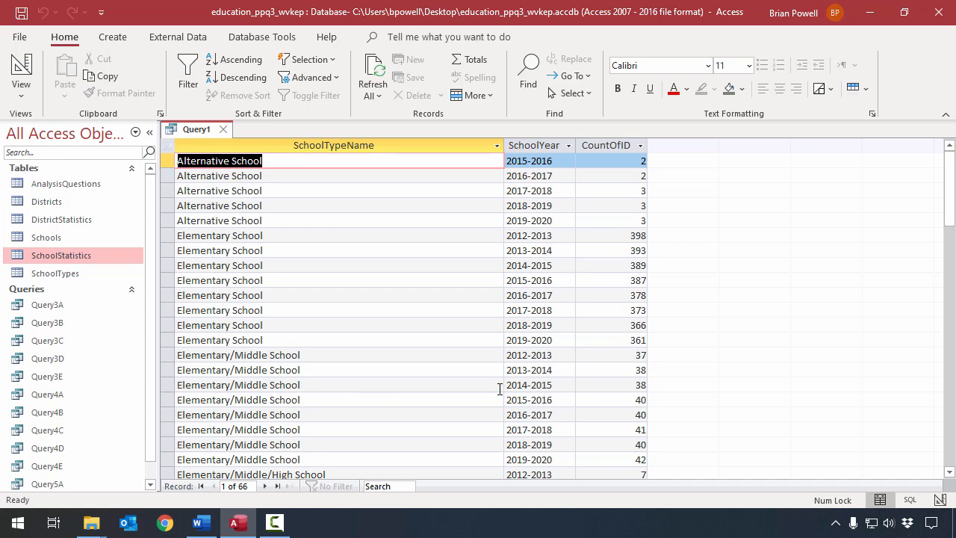
pyautogui.scroll(-1, 623, 329)
pyautogui.scroll(-8, 632, 389)
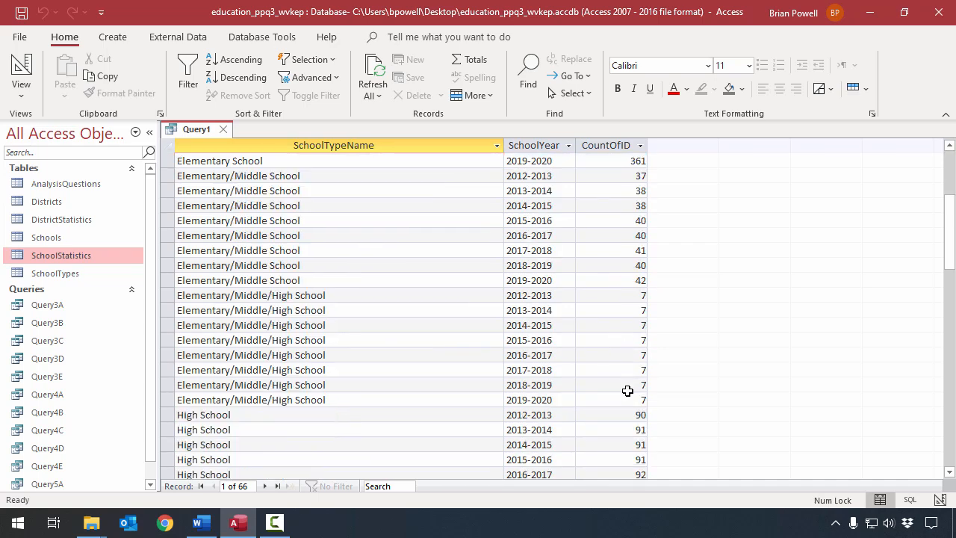
pyautogui.scroll(-5, 624, 366)
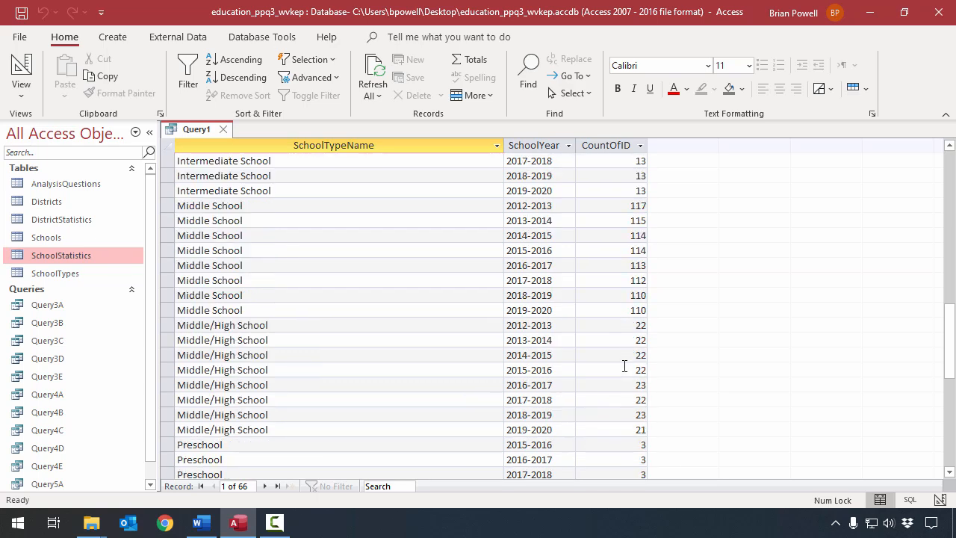
pyautogui.scroll(-4, 624, 366)
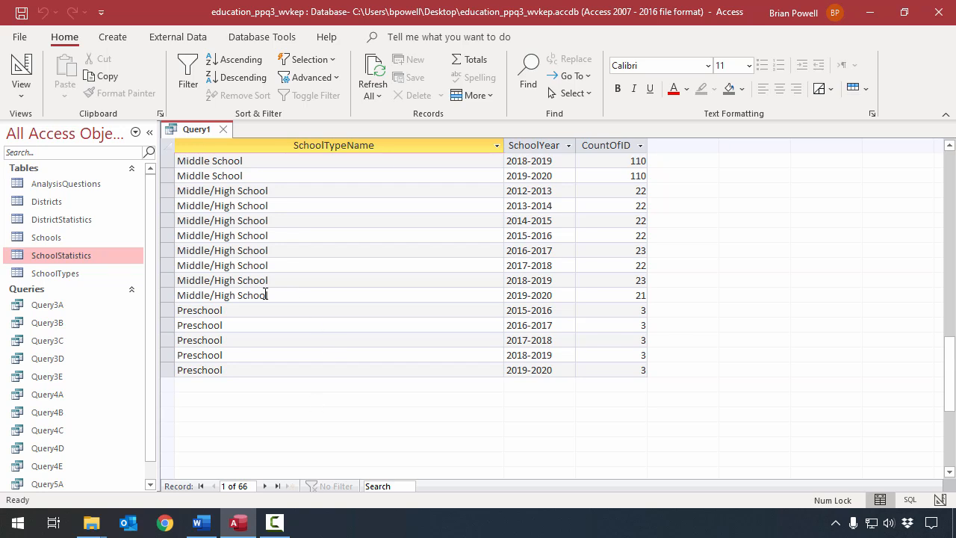
# Compare the school types listed in the SchoolTypes table with those in the query results, and close the table
pyautogui.doubleClick(87, 273)
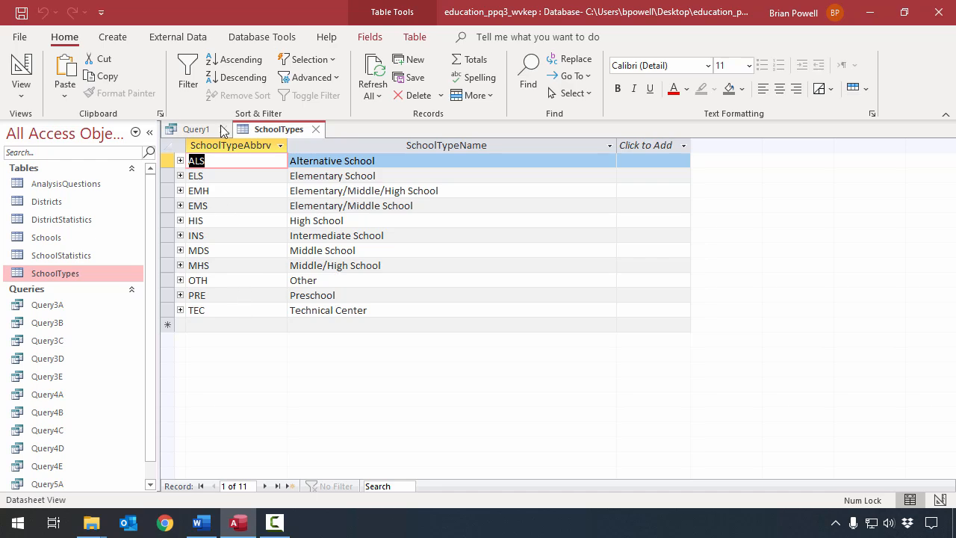
pyautogui.click(198, 129)
pyautogui.scroll(3, 271, 399)
pyautogui.scroll(13, 271, 398)
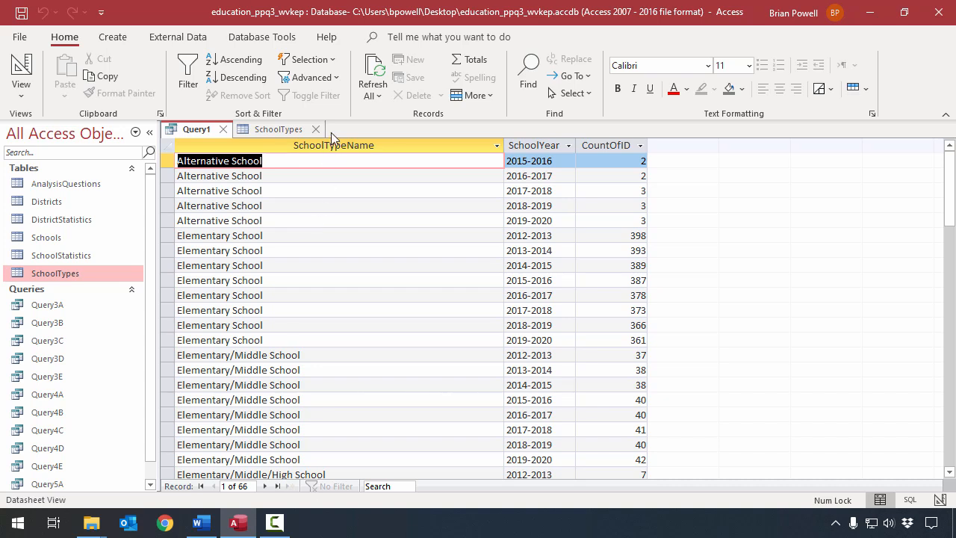
pyautogui.click(316, 129)
# In the query design, change the join to include all records from SchoolTypes and only matching records from SchoolStatistics
pyautogui.click(21, 74)
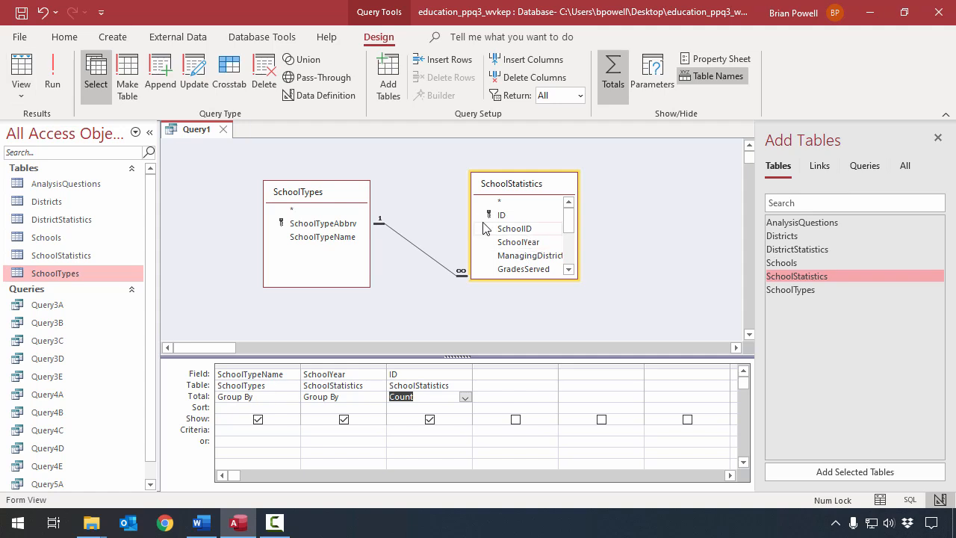
pyautogui.click(422, 214)
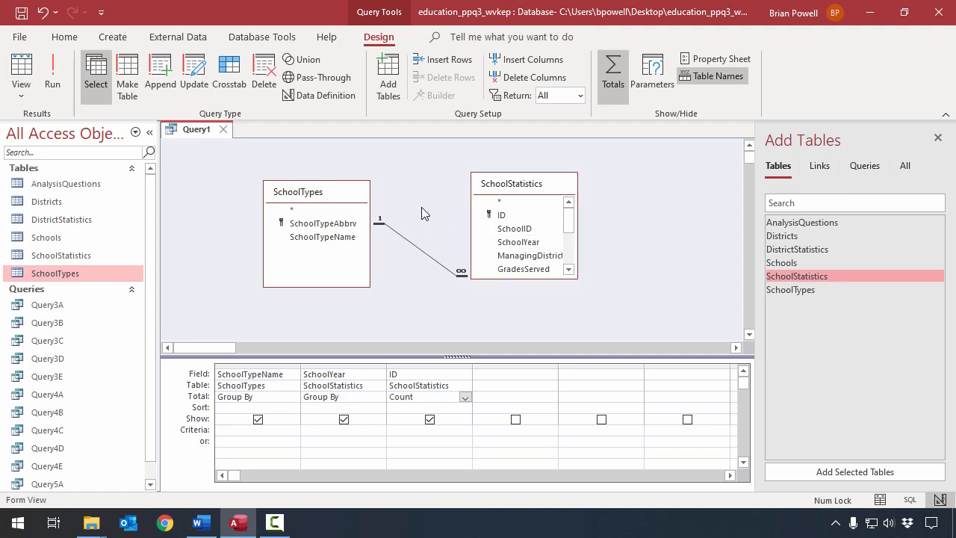
pyautogui.click(419, 251)
pyautogui.doubleClick(420, 252)
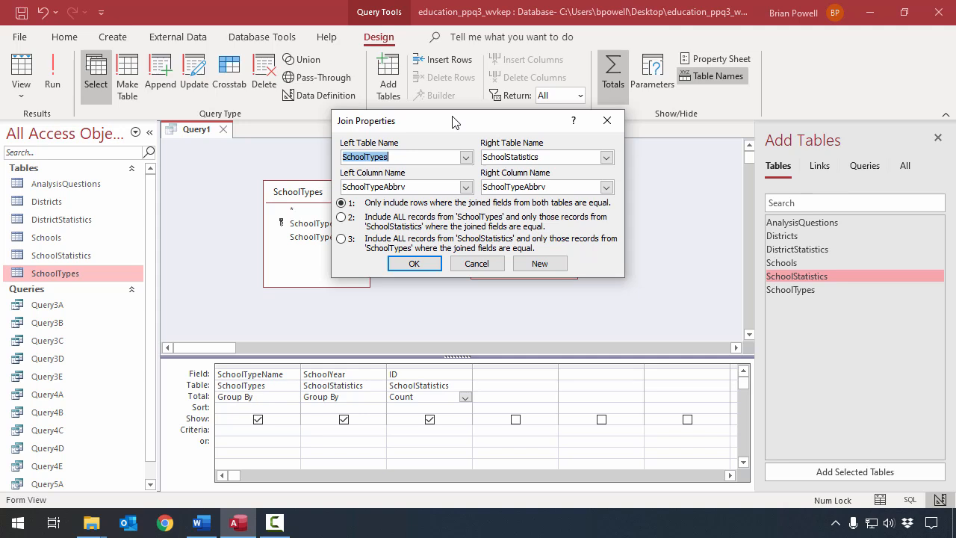
pyautogui.moveTo(452, 121); pyautogui.dragTo(682, 72)
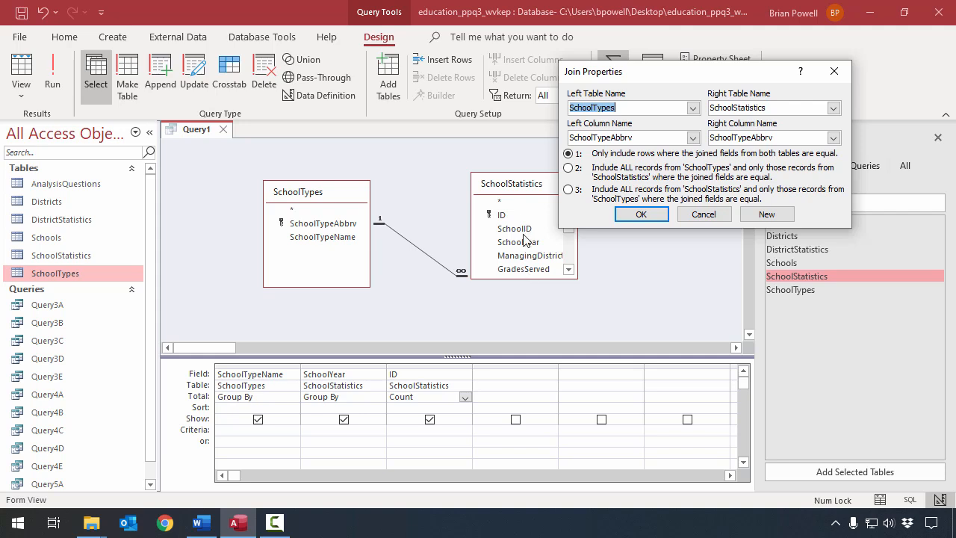
pyautogui.click(568, 169)
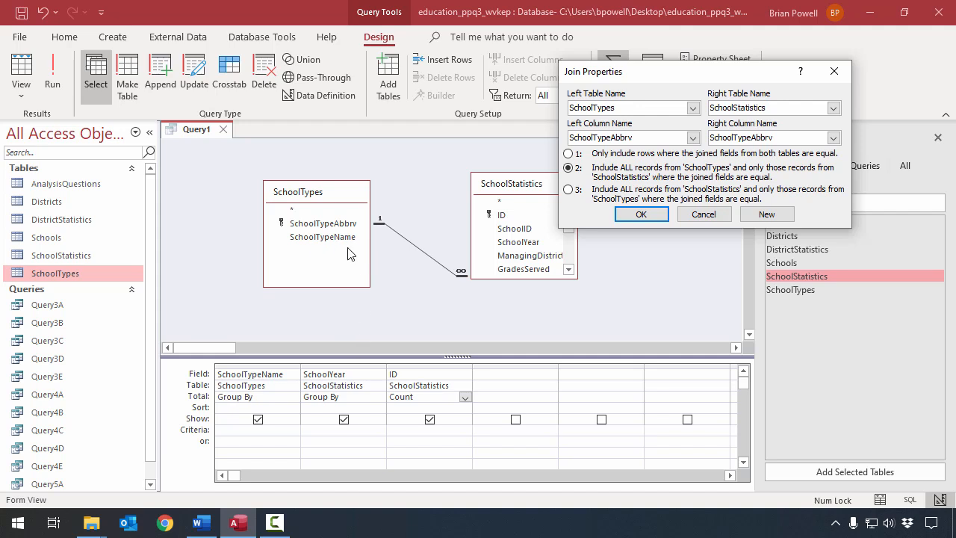
pyautogui.click(637, 214)
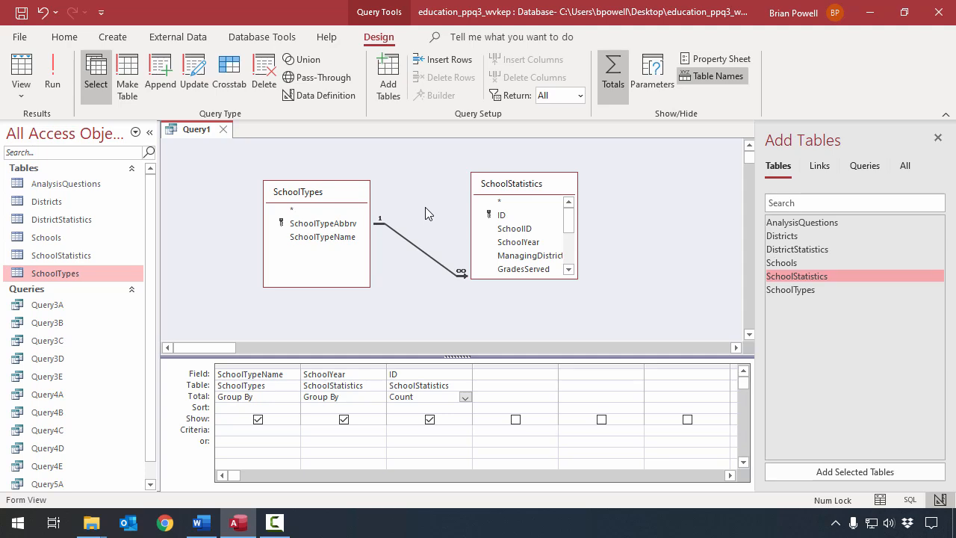
# Run the query and look through the counts for school types that have no statistics
pyautogui.click(52, 84)
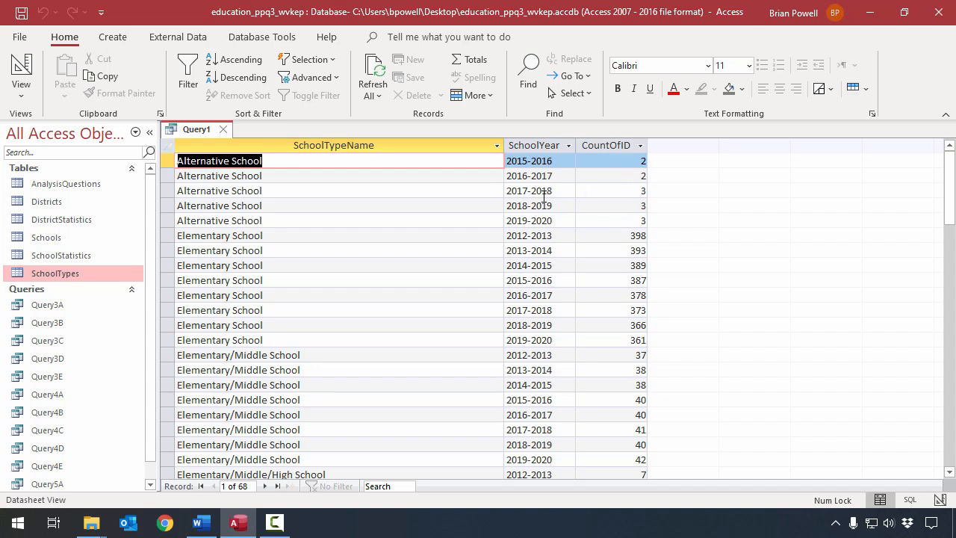
pyautogui.scroll(-1, 545, 185)
pyautogui.scroll(-2, 545, 187)
pyautogui.scroll(-3, 529, 273)
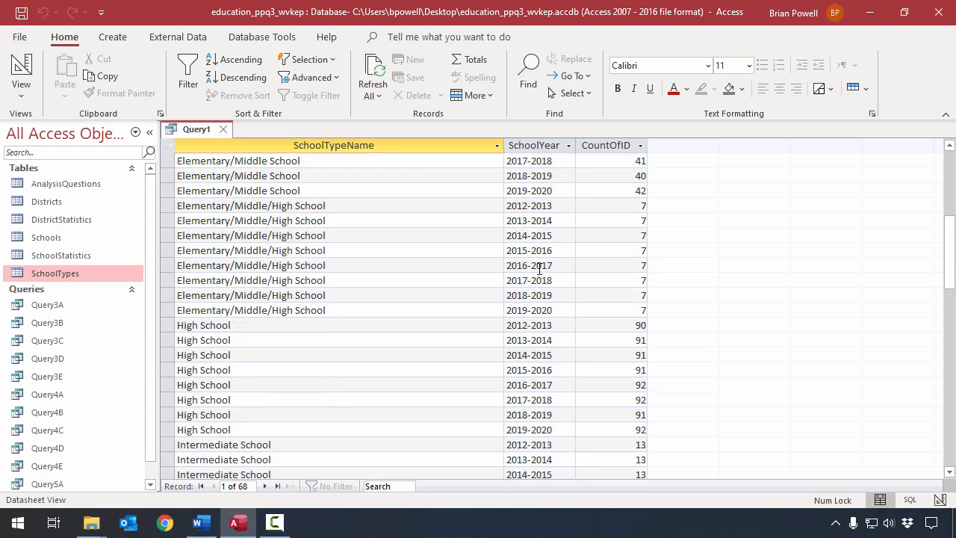
pyautogui.scroll(-10, 542, 268)
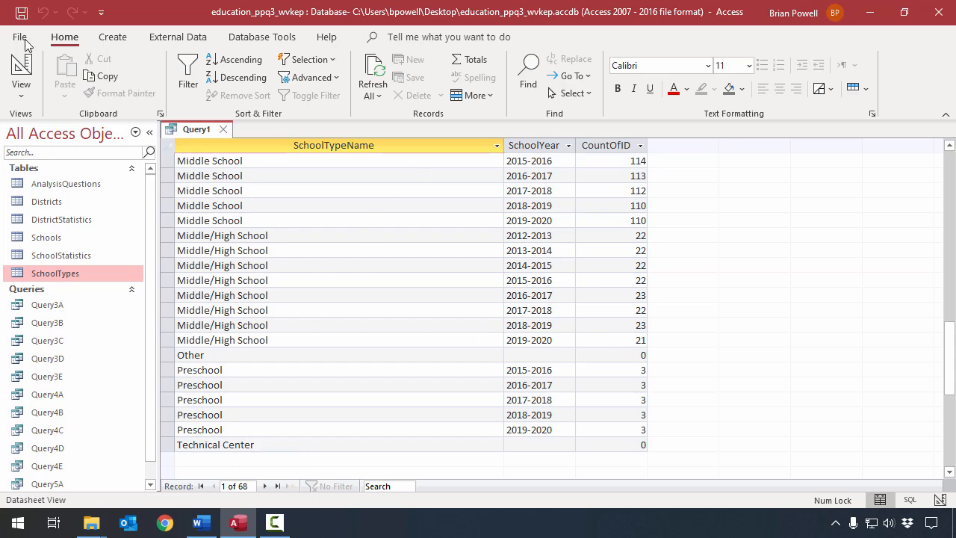
# Sort the query ascending by SchoolTypeName and by SchoolYear, and run it
pyautogui.click(21, 71)
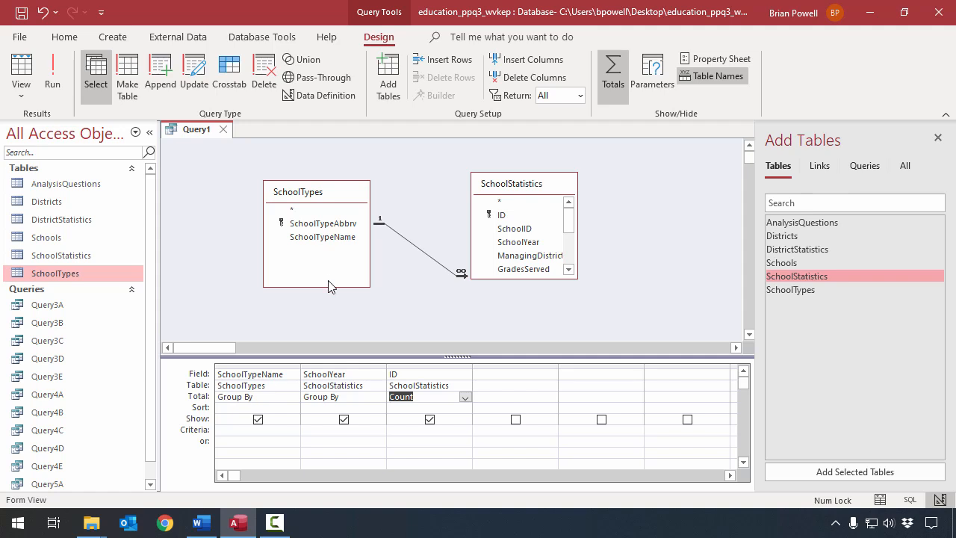
pyautogui.click(293, 407)
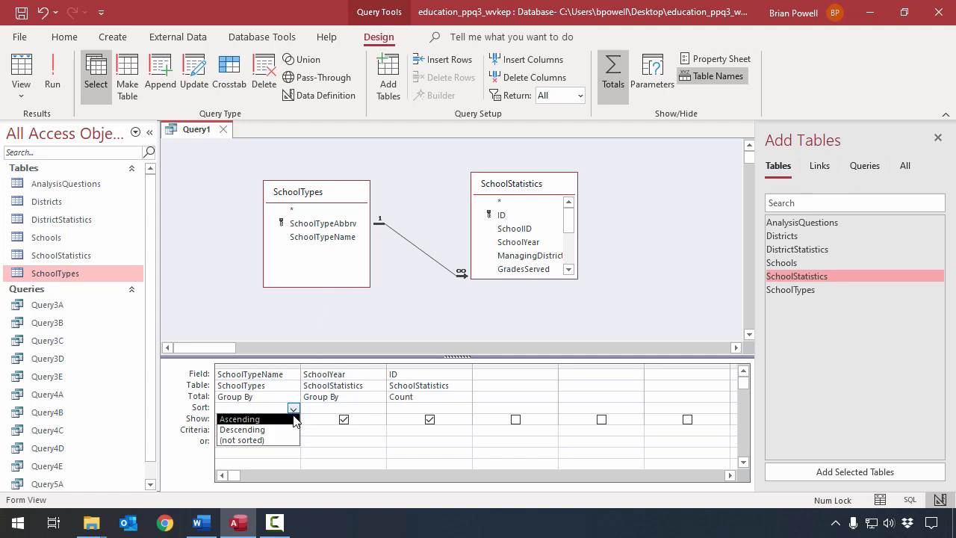
pyautogui.click(293, 419)
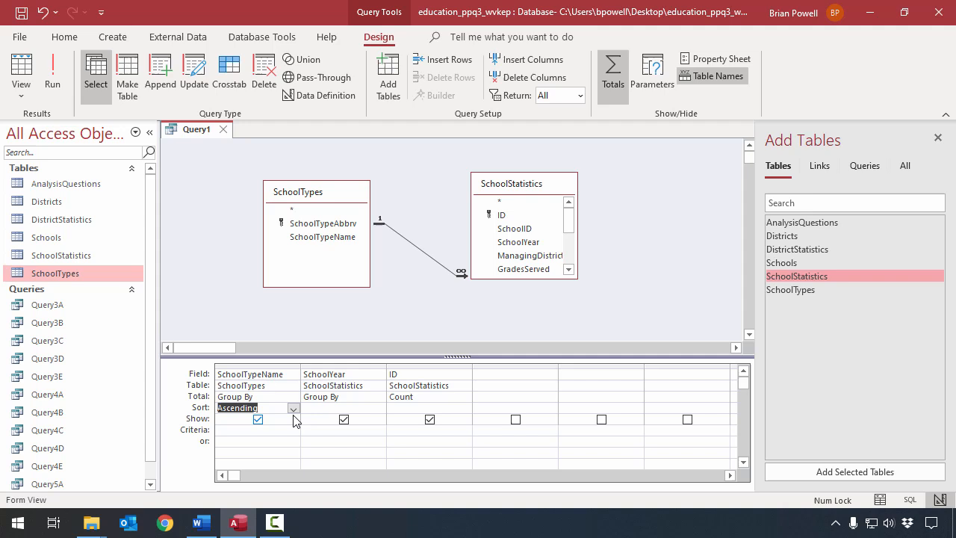
pyautogui.click(379, 408)
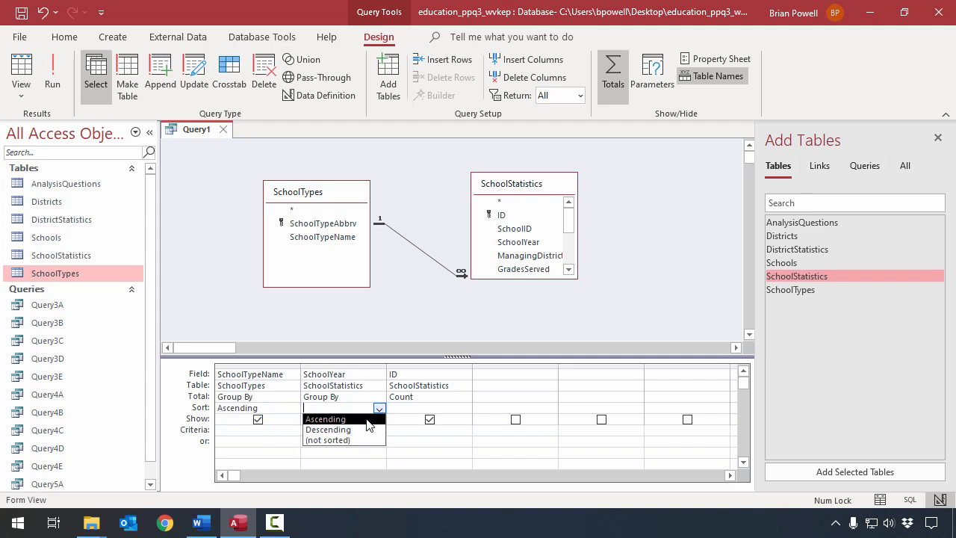
pyautogui.click(367, 419)
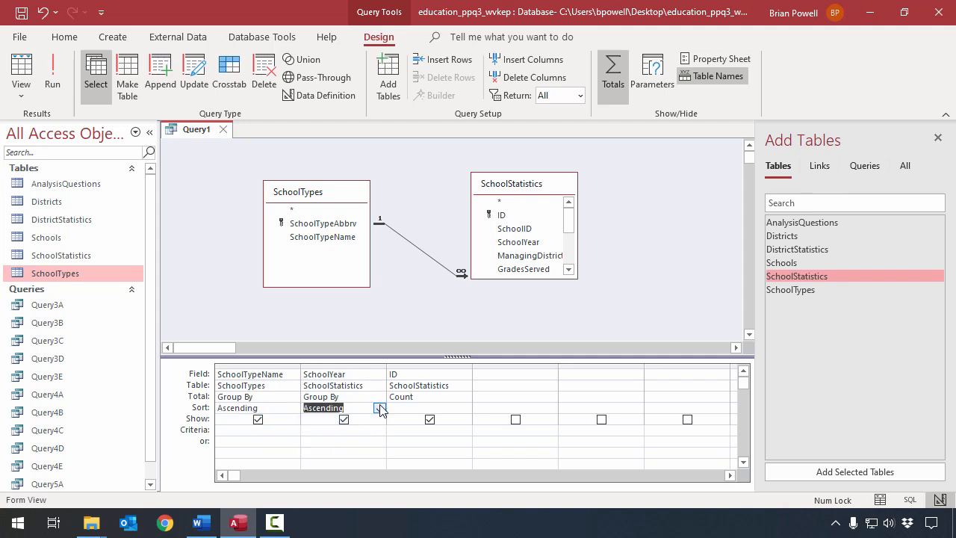
pyautogui.click(58, 69)
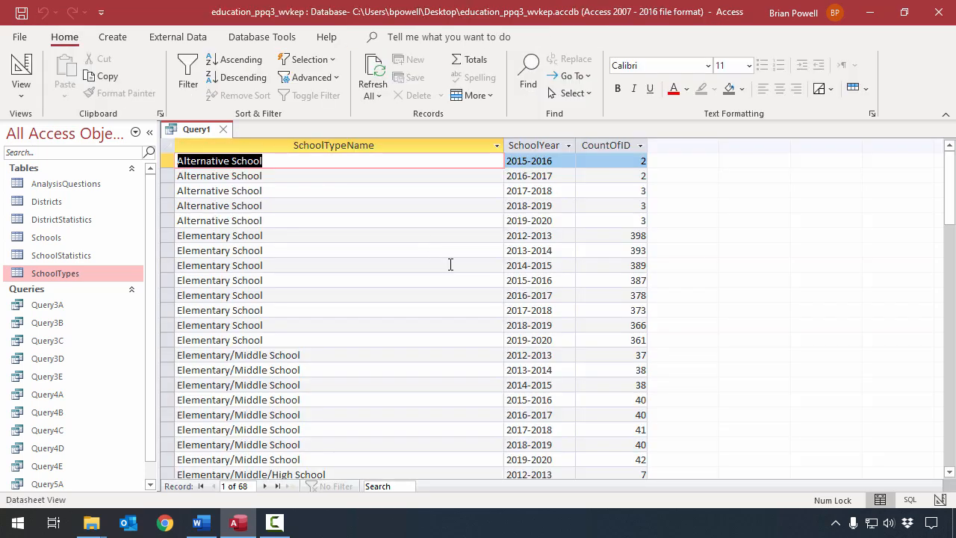
# Save the query as Query5C and close it
pyautogui.click(22, 13)
pyautogui.click(457, 184)
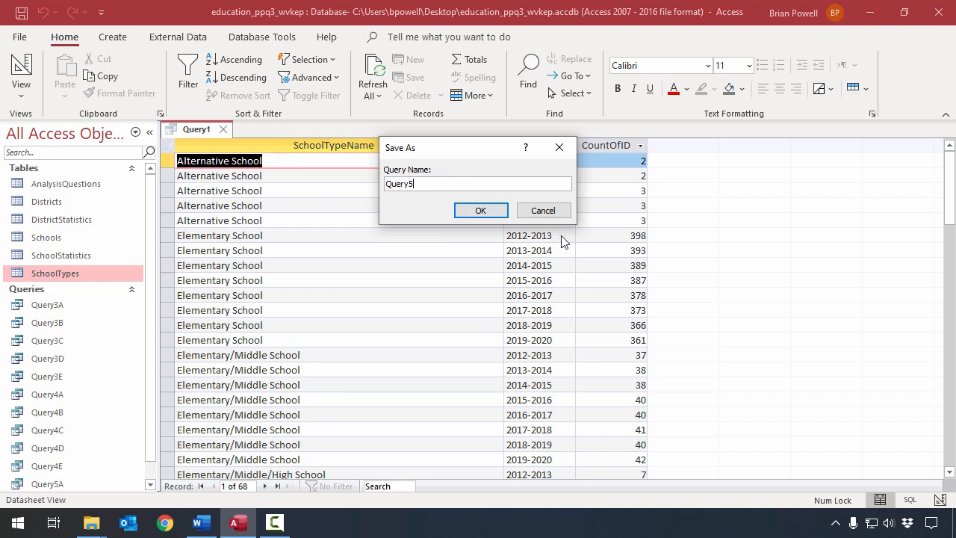
pyautogui.click(499, 212)
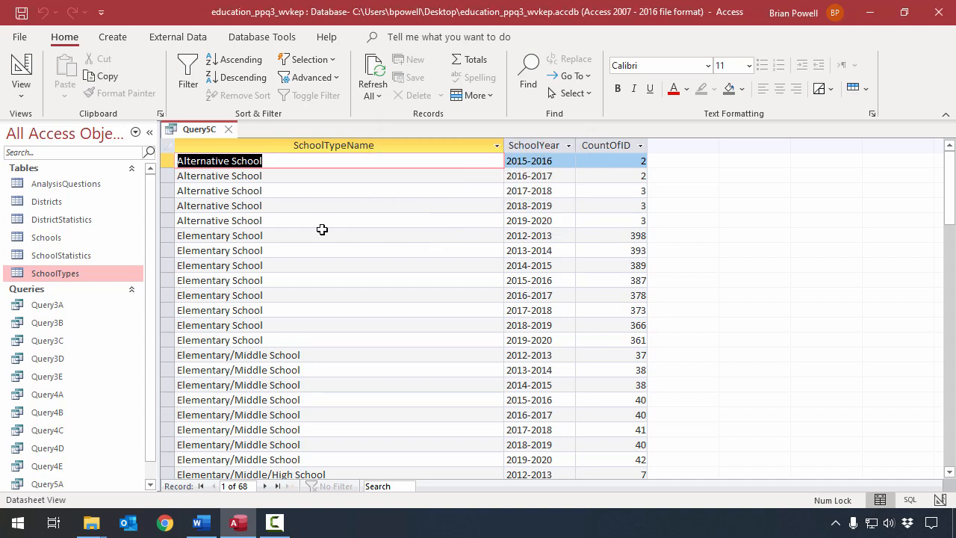
pyautogui.click(229, 130)
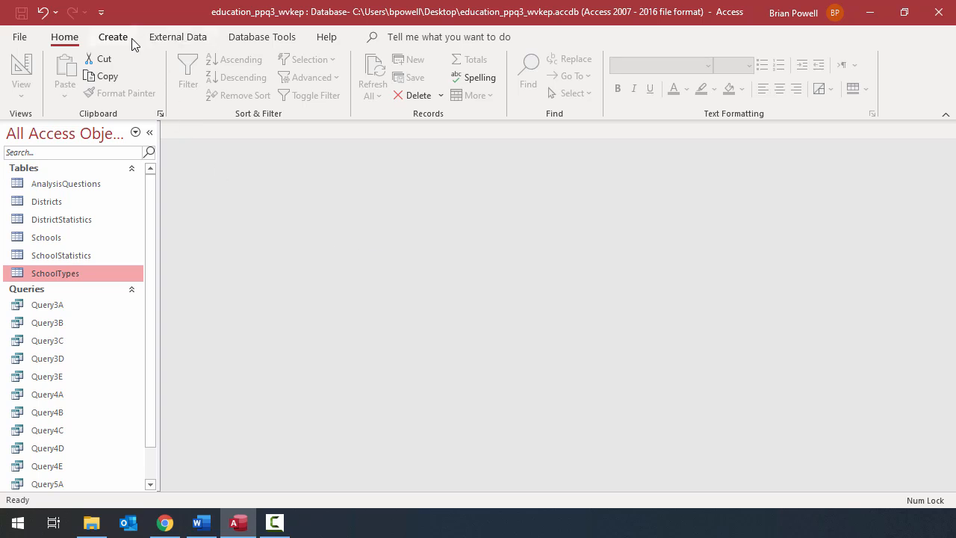
# Create a new query in SQL view and clear the default SELECT statement
pyautogui.click(112, 37)
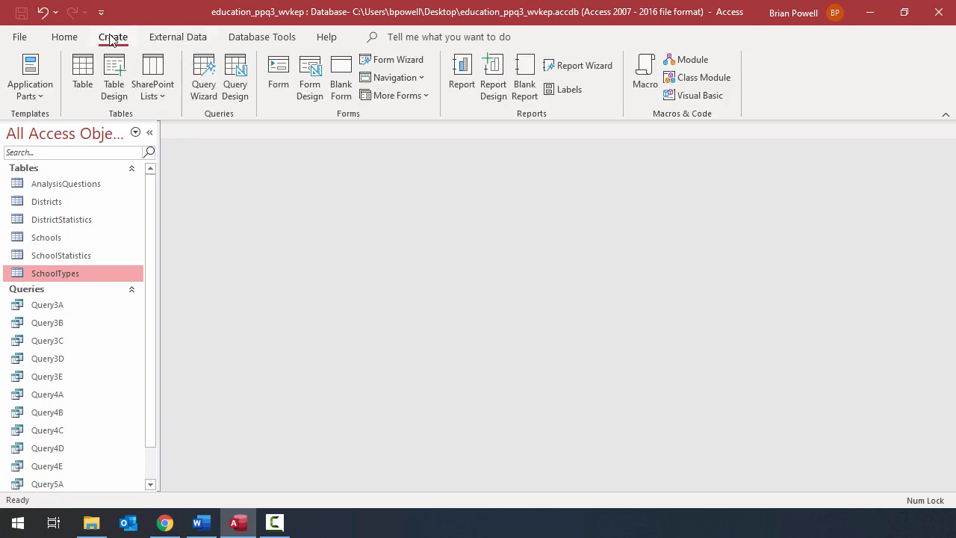
pyautogui.click(238, 67)
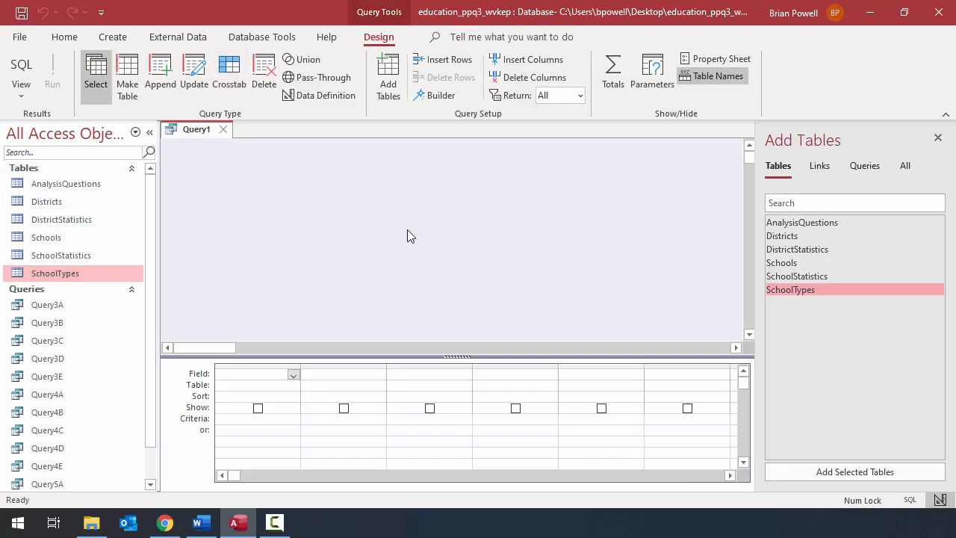
pyautogui.click(26, 70)
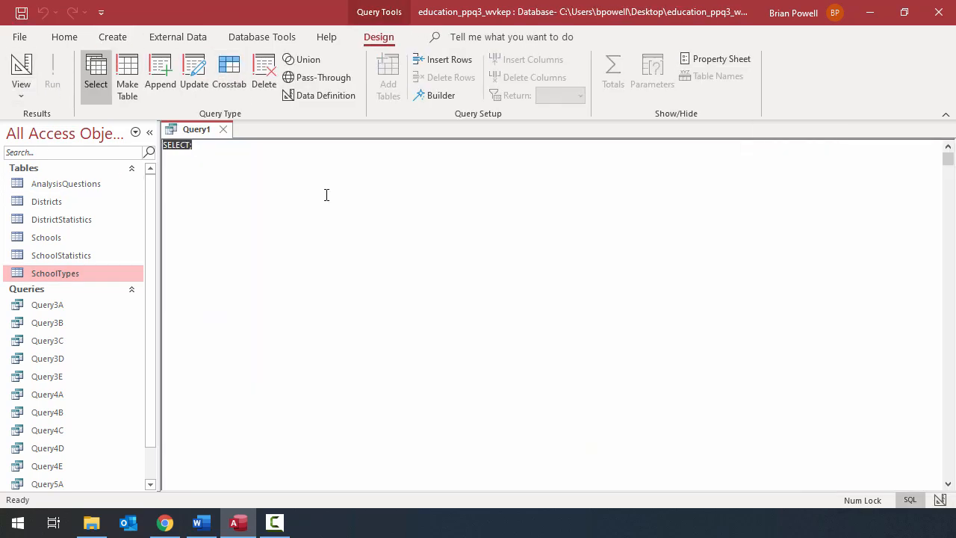
pyautogui.press('Delete')
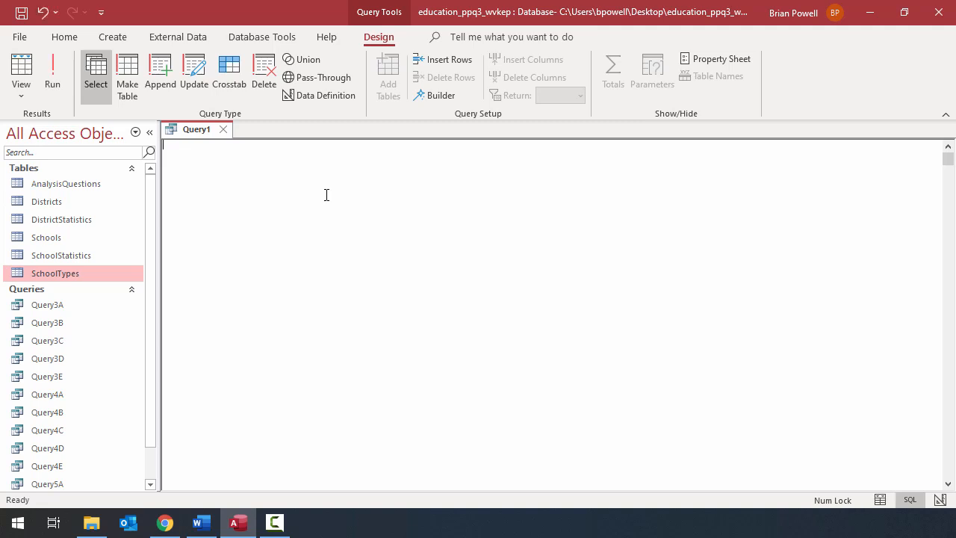
# Copy the SQL code of part d from the assignment PDF in Chrome and paste it into the new Access query
pyautogui.click(165, 523)
pyautogui.moveTo(403, 287); pyautogui.dragTo(685, 321)
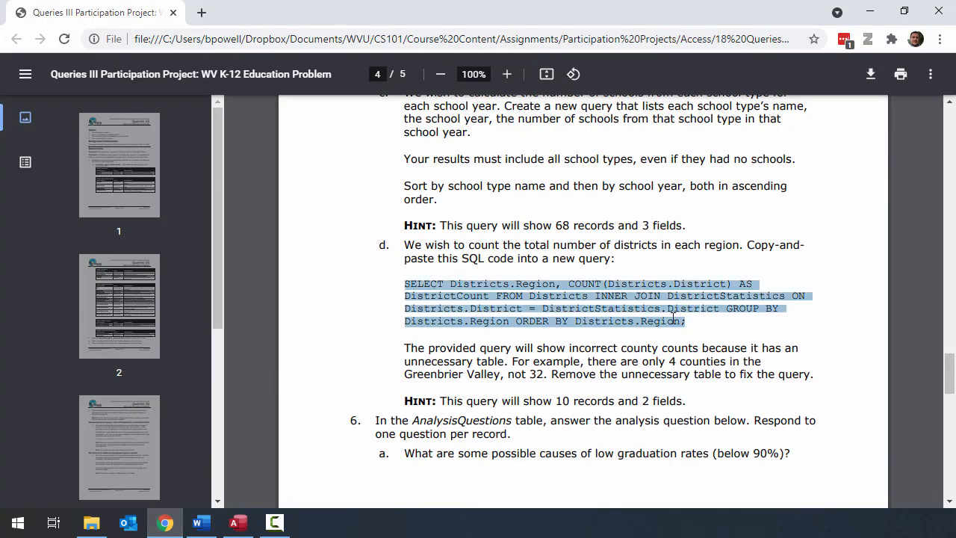
pyautogui.rightClick(670, 320)
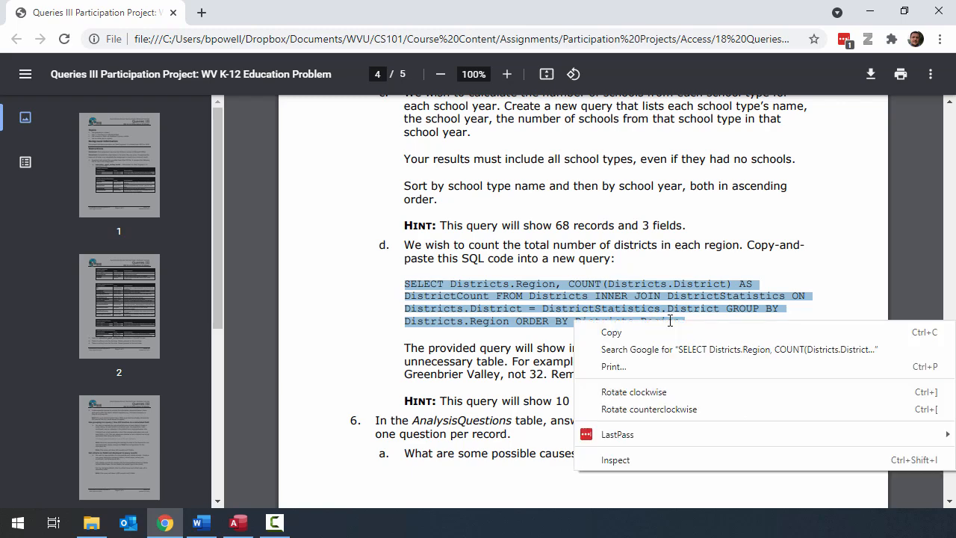
pyautogui.click(672, 332)
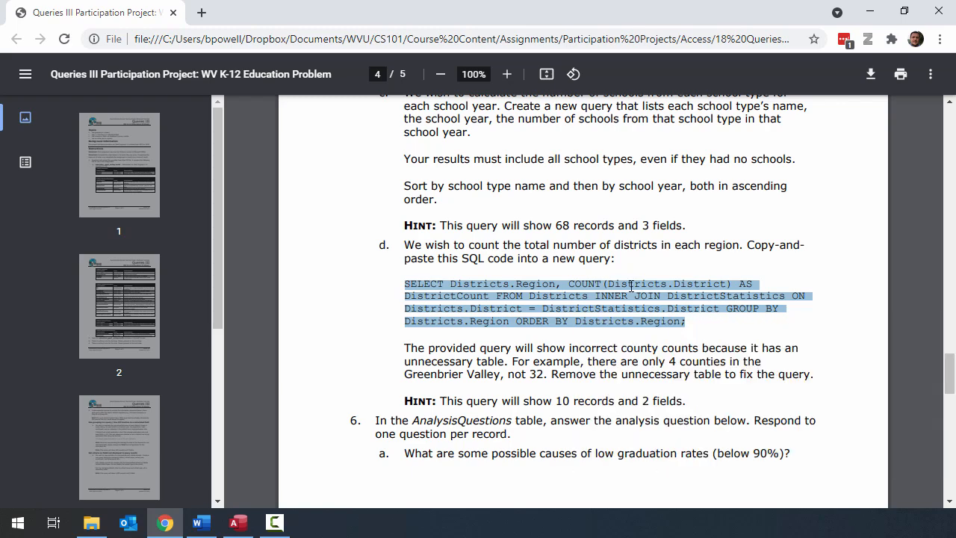
pyautogui.click(238, 522)
pyautogui.rightClick(195, 153)
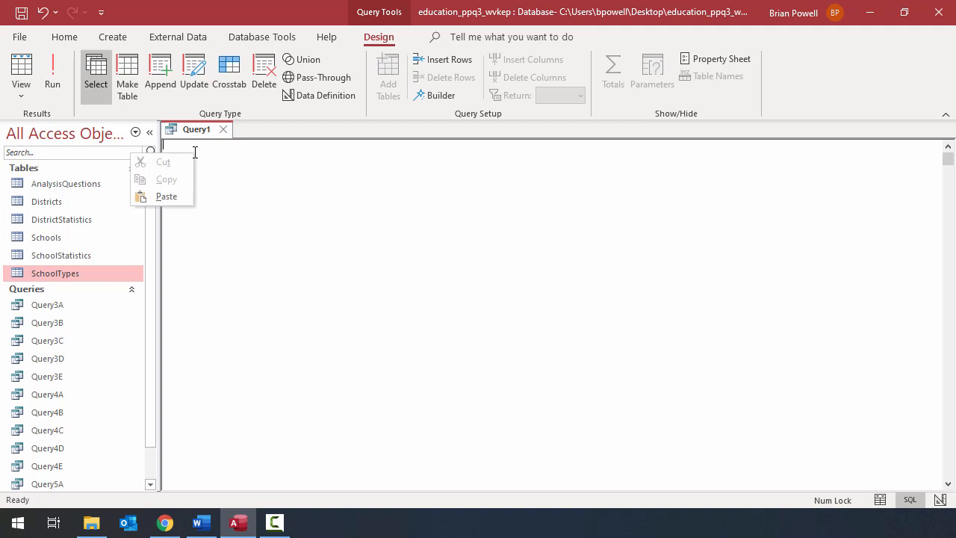
pyautogui.click(166, 195)
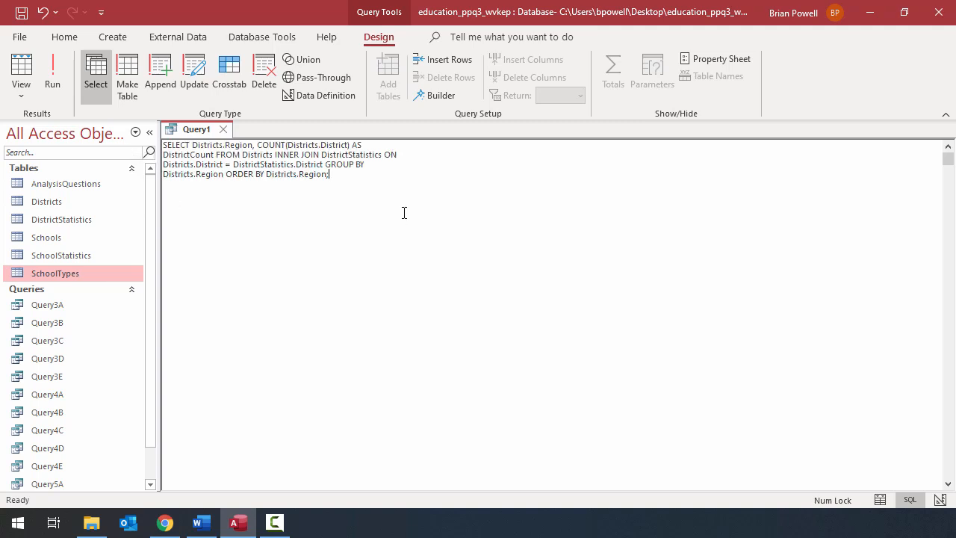
# Run the query, check its region counts against the assignment PDF in Chrome, and fit the DistrictCount column to its heading
pyautogui.click(50, 84)
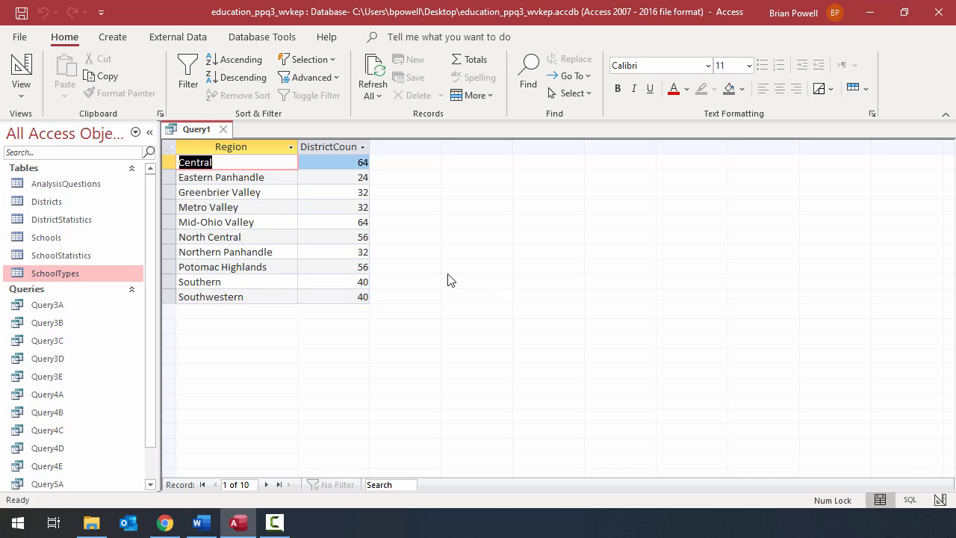
pyautogui.click(170, 523)
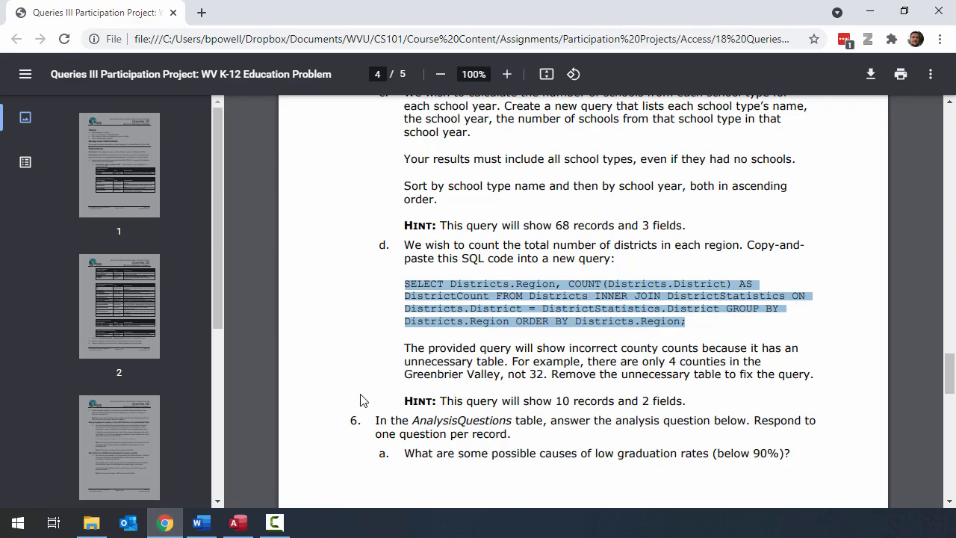
pyautogui.click(238, 523)
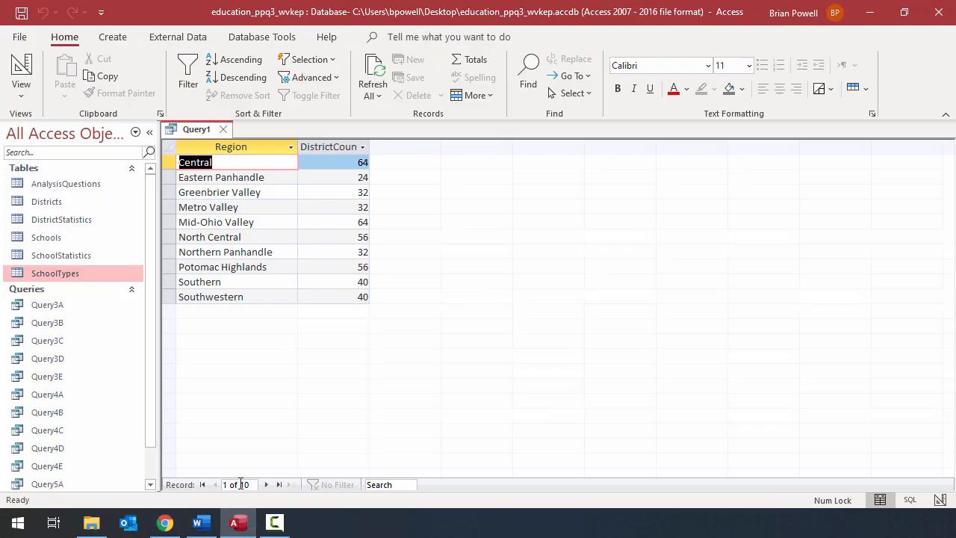
pyautogui.doubleClick(370, 146)
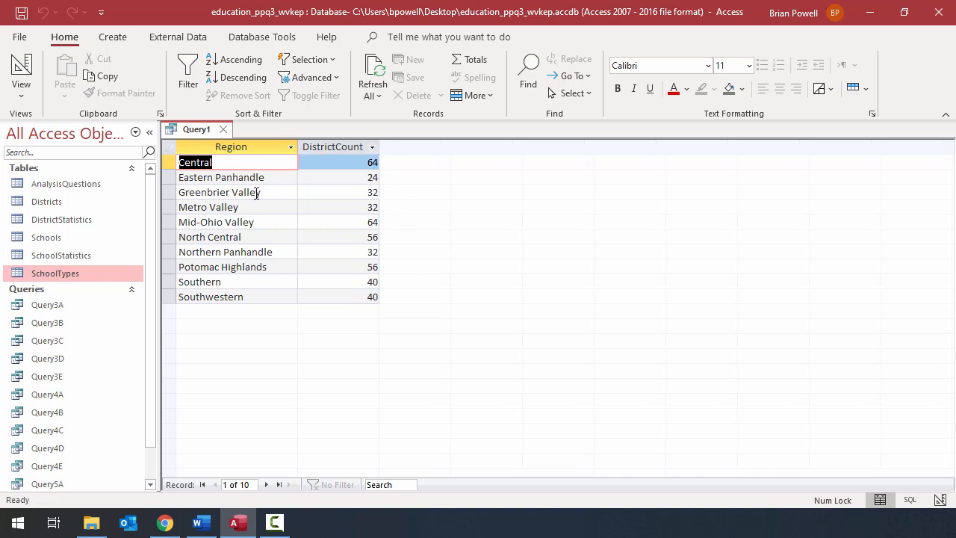
pyautogui.click(334, 194)
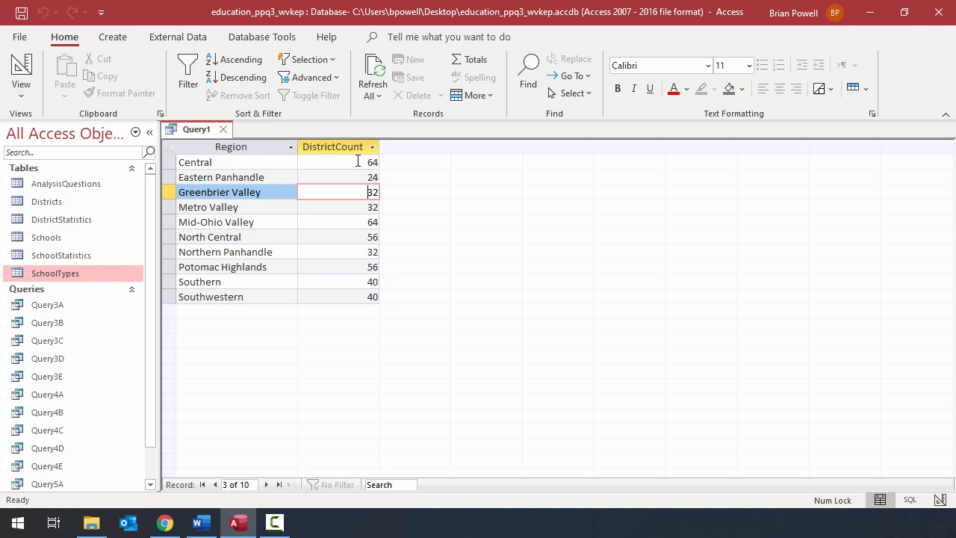
# Remove the unnecessary DistrictStatistics table from the query design and rerun the query
pyautogui.click(20, 89)
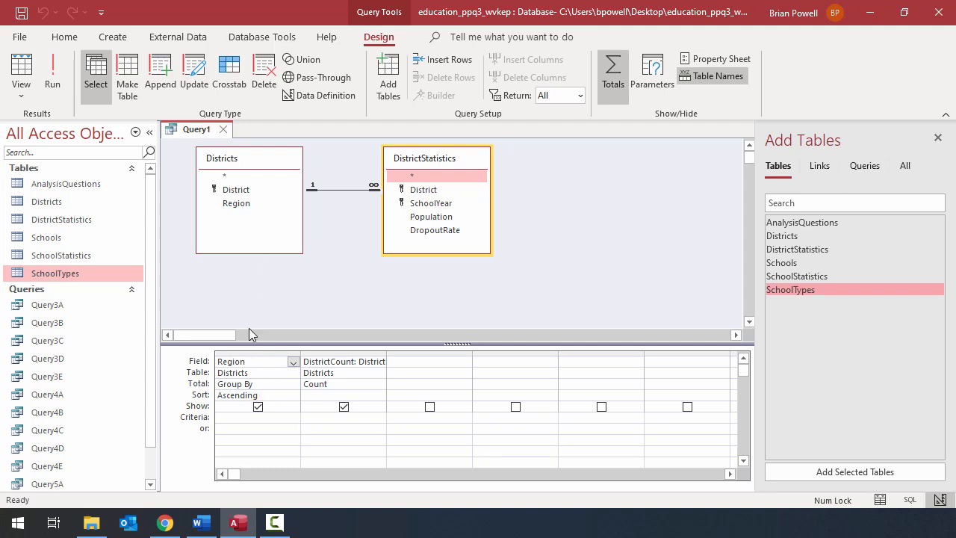
pyautogui.doubleClick(387, 353)
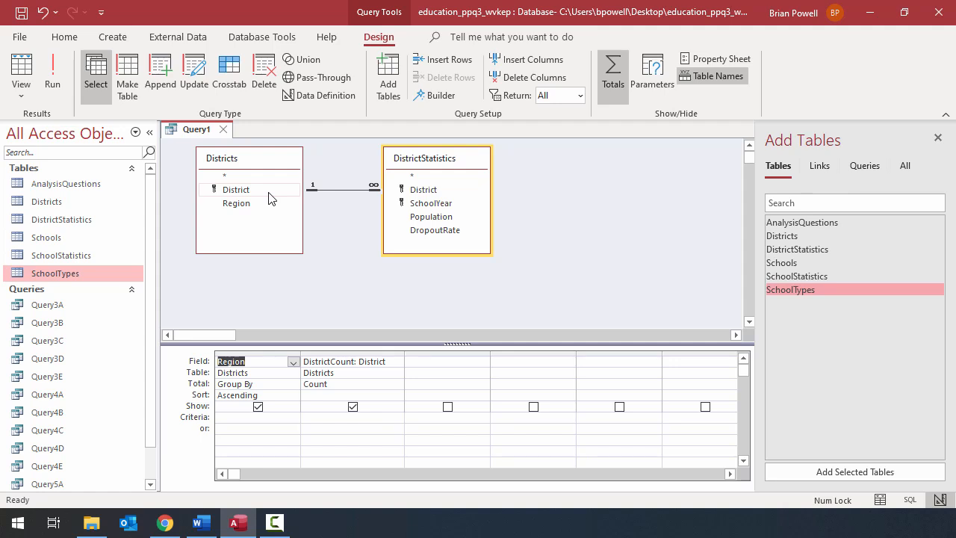
pyautogui.click(463, 164)
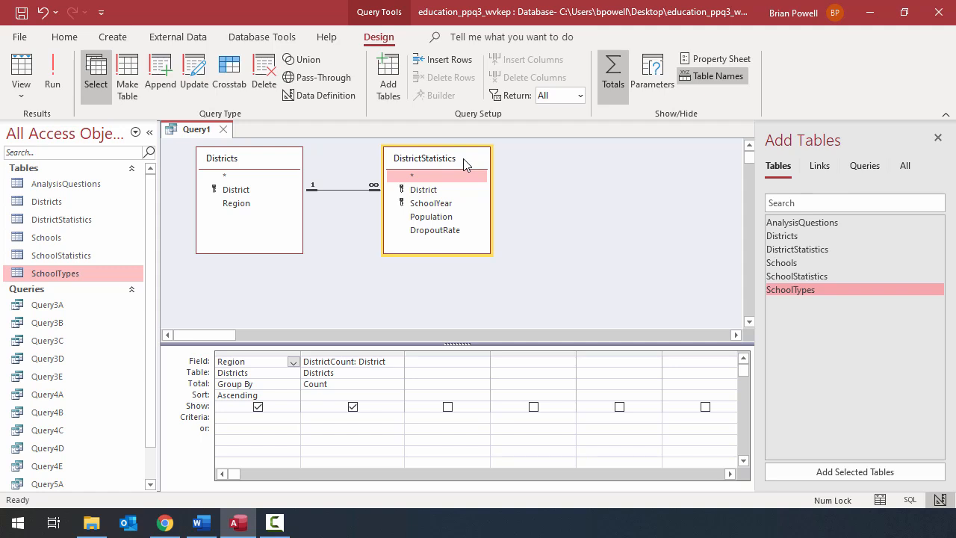
pyautogui.rightClick(464, 164)
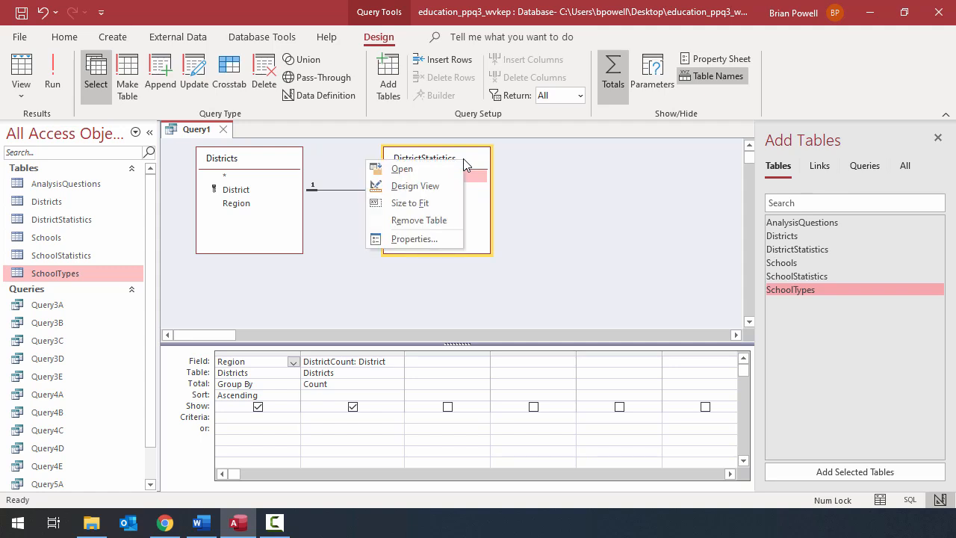
pyautogui.click(437, 220)
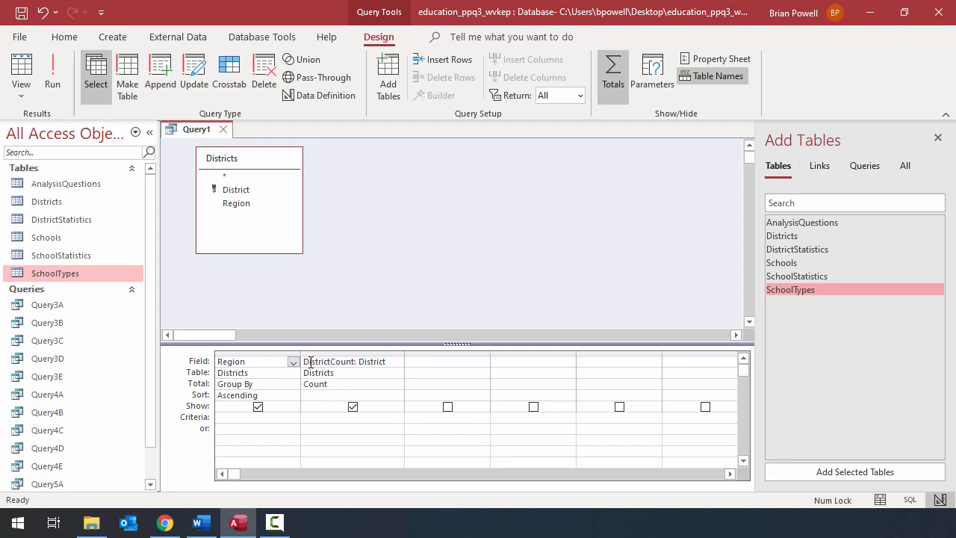
pyautogui.click(60, 72)
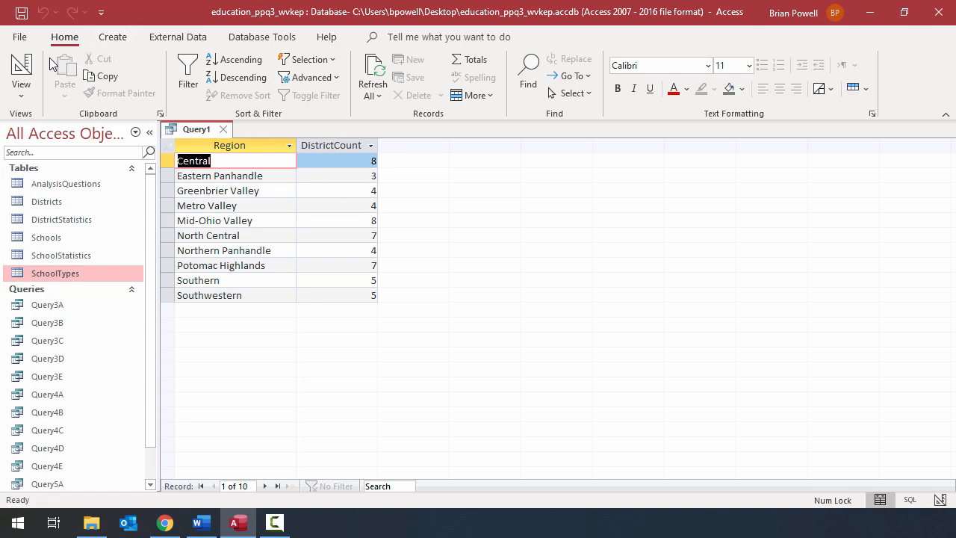
# Return to the query design and add the DistrictStatistics and SchoolStatistics tables beside Districts
pyautogui.click(22, 65)
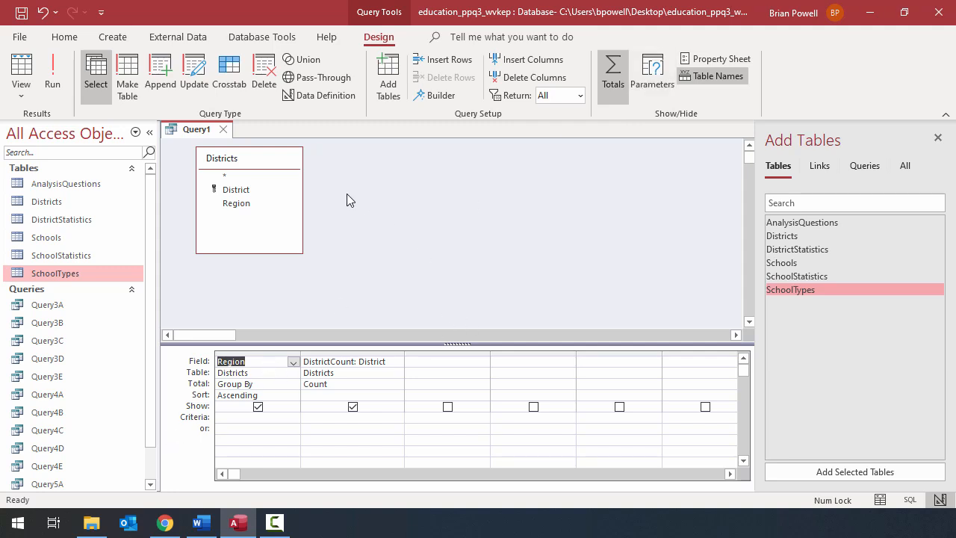
pyautogui.click(430, 189)
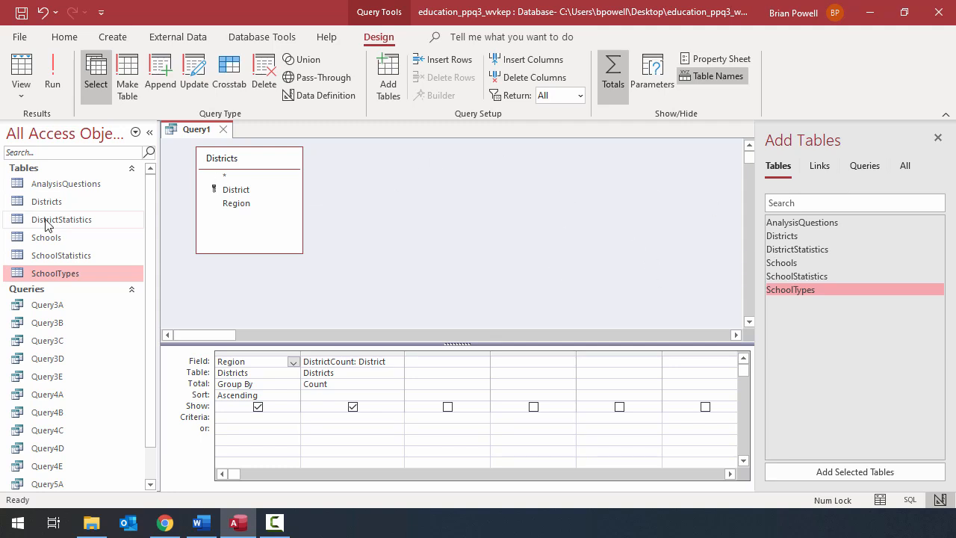
pyautogui.moveTo(46, 221); pyautogui.dragTo(549, 191)
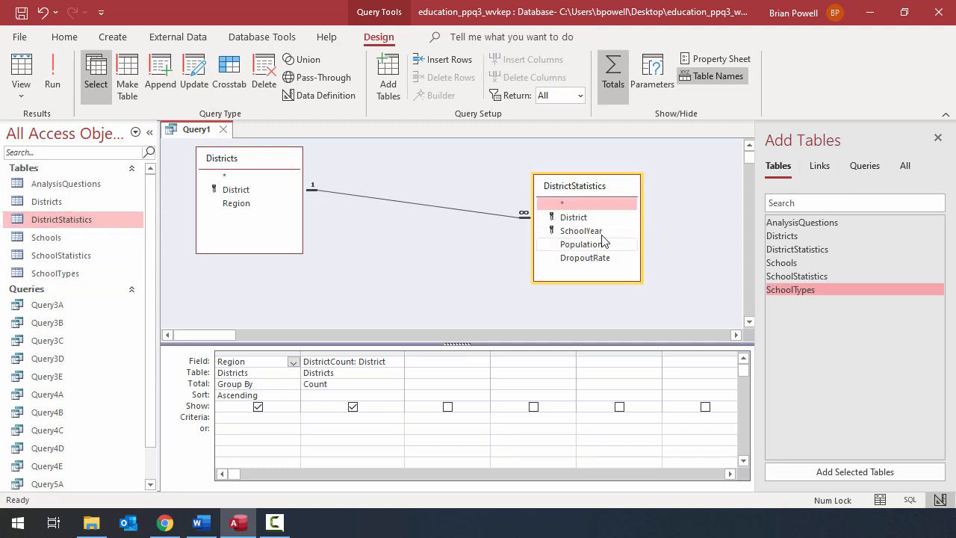
pyautogui.moveTo(582, 186); pyautogui.dragTo(465, 170)
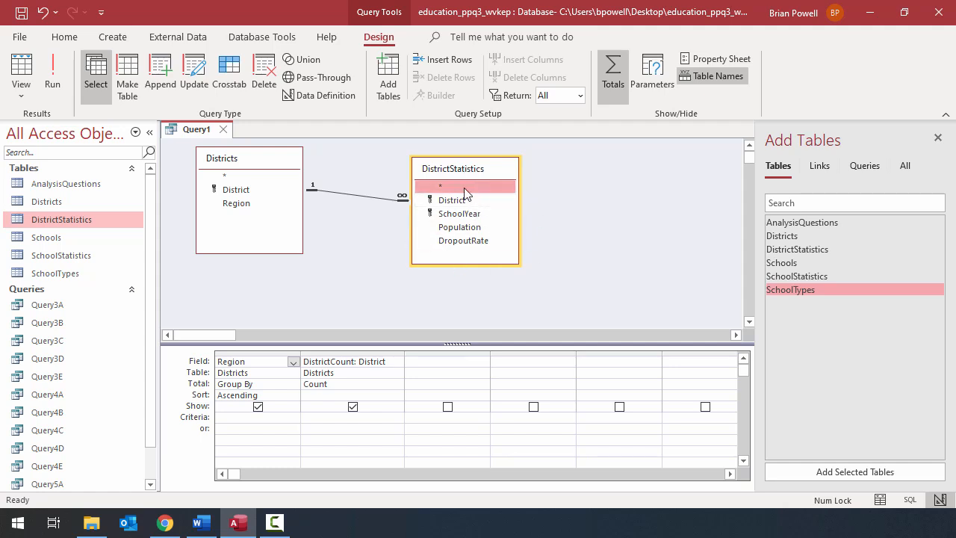
pyautogui.moveTo(75, 256); pyautogui.dragTo(594, 192)
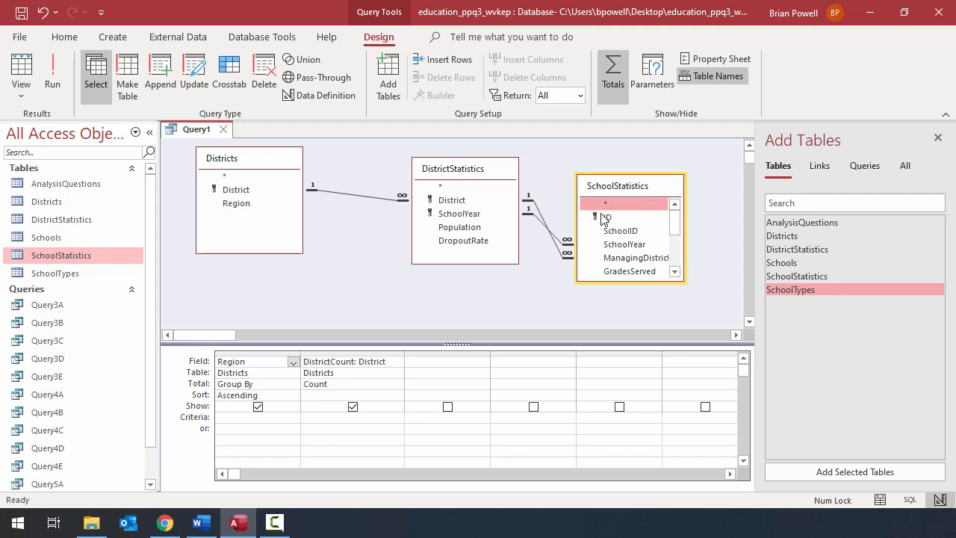
pyautogui.moveTo(485, 172); pyautogui.dragTo(463, 177)
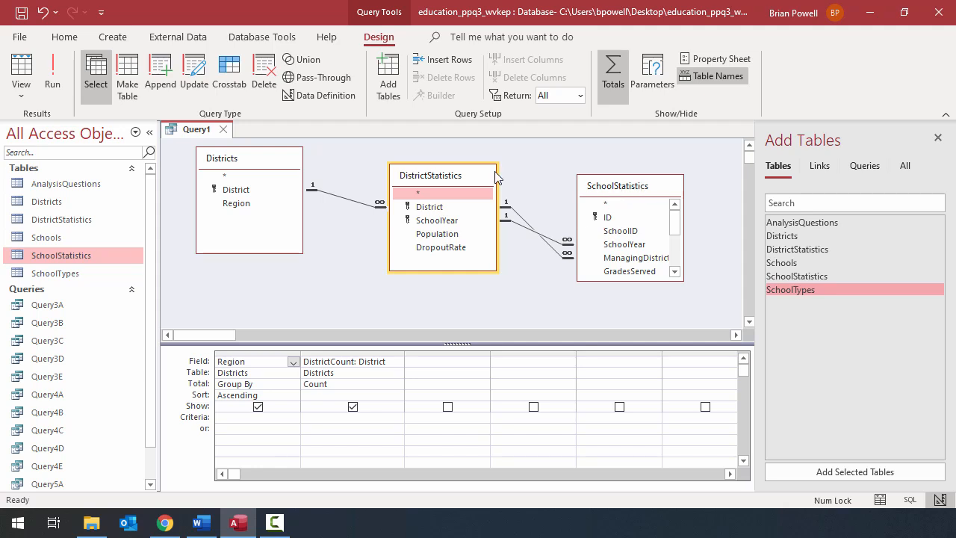
# Remove DistrictStatistics and SchoolStatistics from the query design again, leaving only the Districts table
pyautogui.rightClick(461, 175)
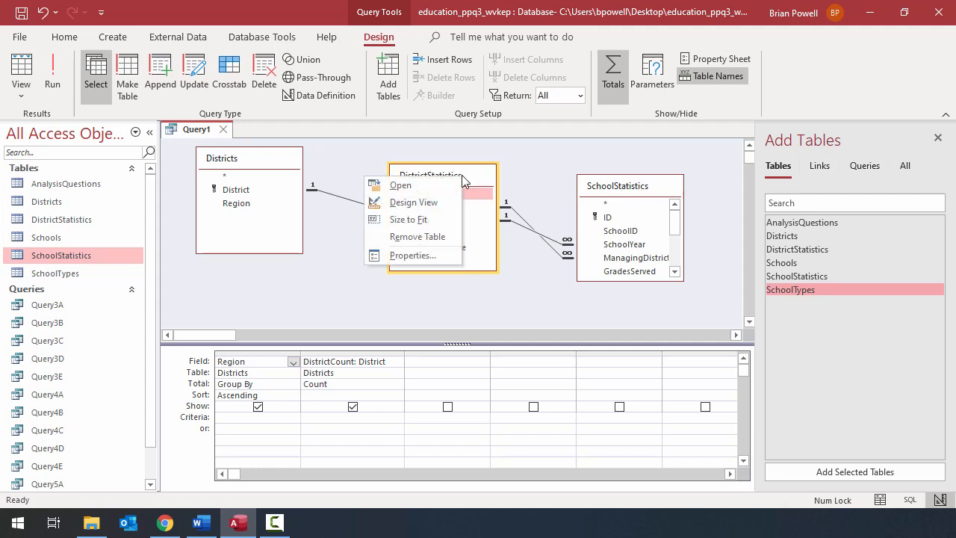
pyautogui.click(439, 236)
pyautogui.rightClick(617, 187)
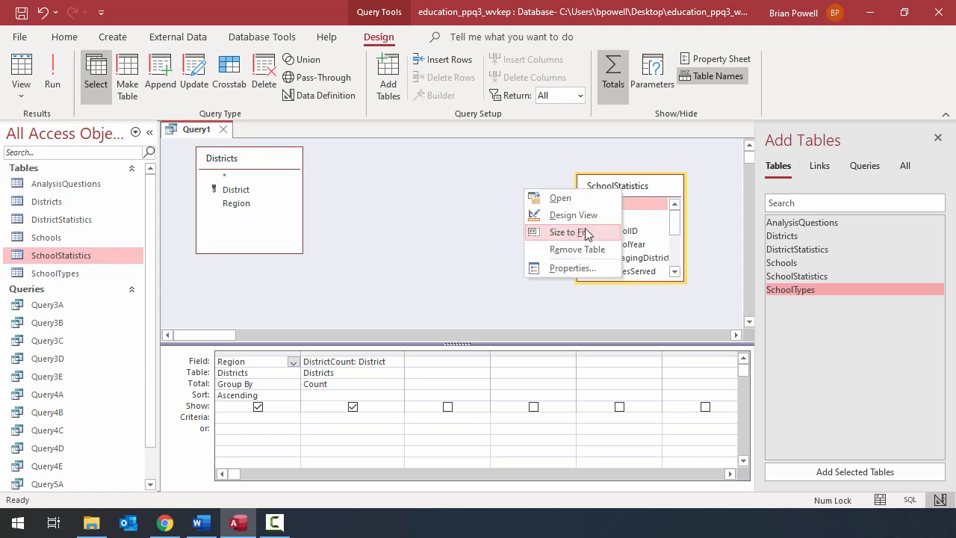
pyautogui.click(579, 250)
pyautogui.click(508, 228)
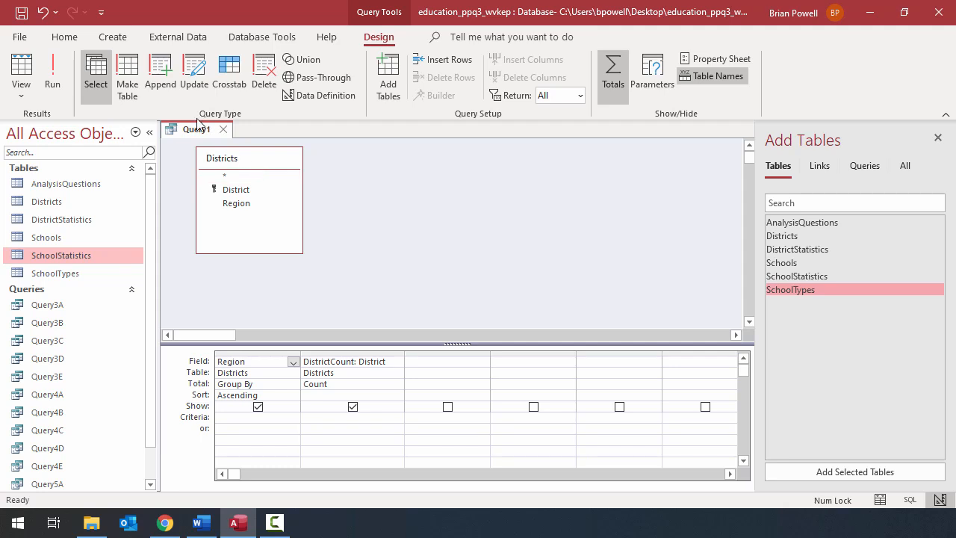
pyautogui.moveTo(251, 166); pyautogui.dragTo(344, 182)
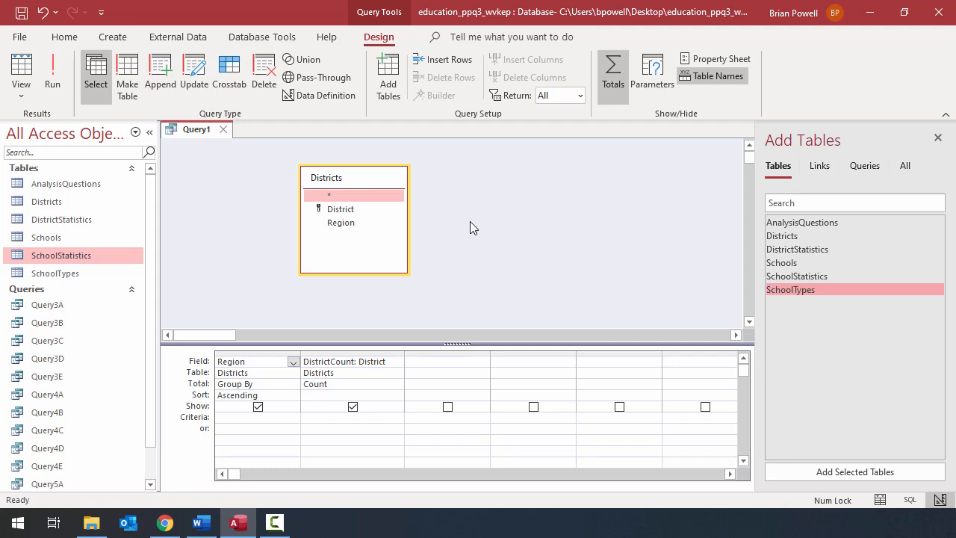
# Run the corrected query, save it as Query5D and close it
pyautogui.click(54, 71)
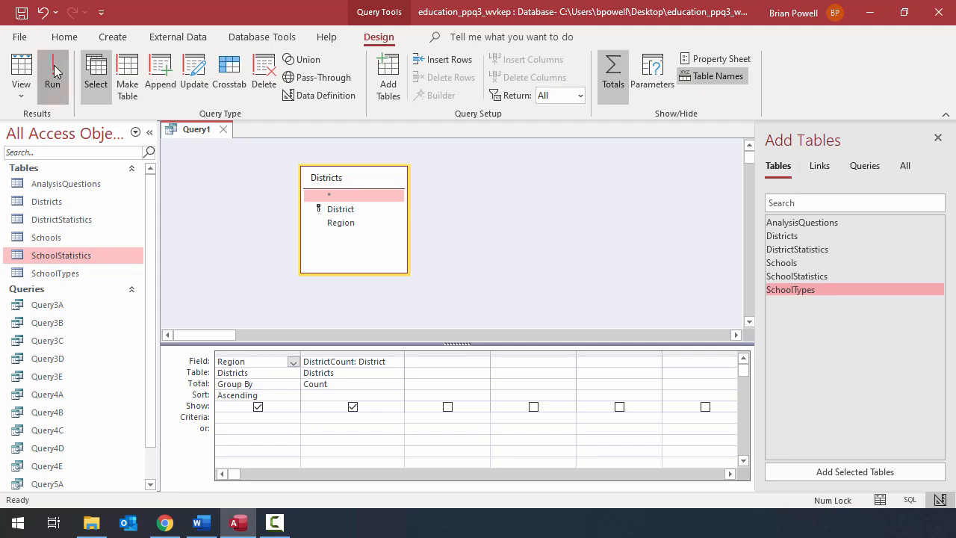
pyautogui.click(20, 13)
pyautogui.click(433, 184)
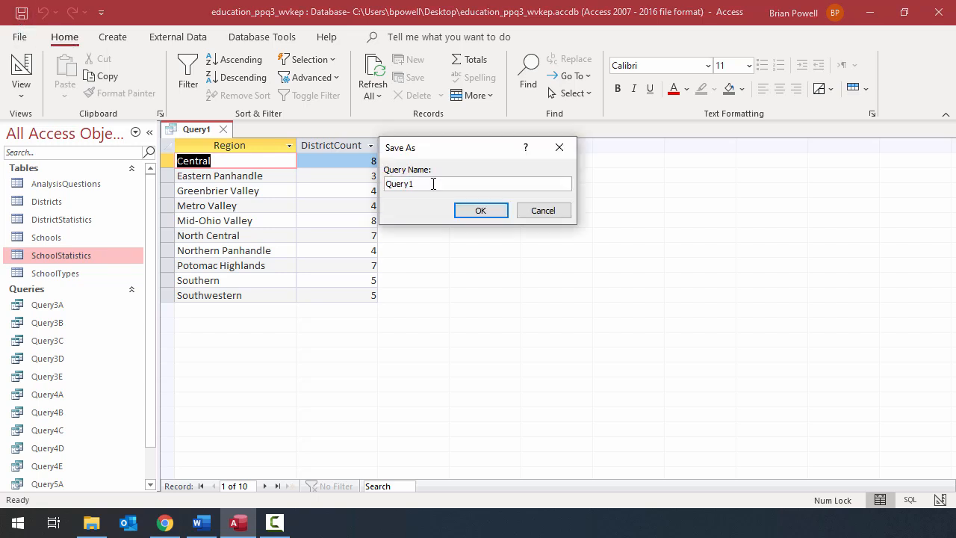
pyautogui.press('BackSpace')
pyautogui.write('5D')
pyautogui.click(481, 211)
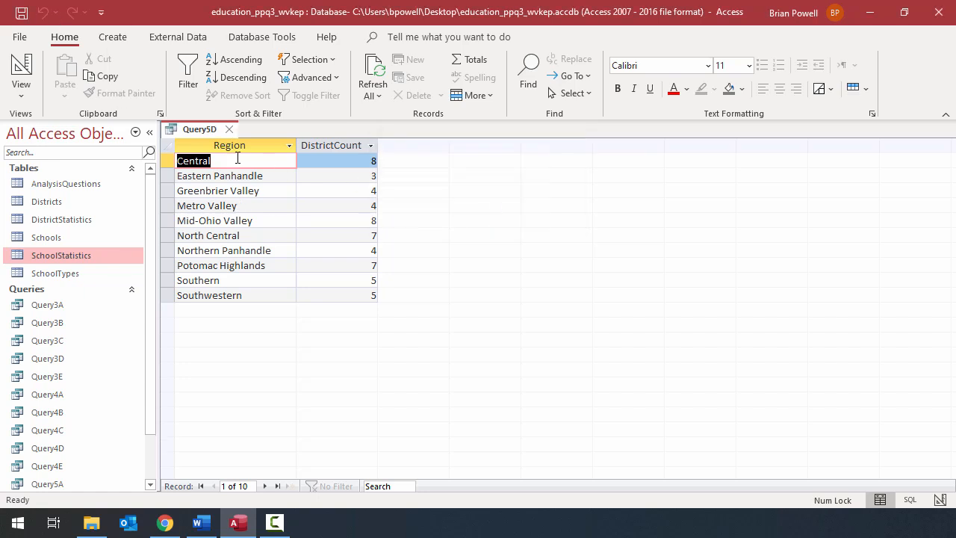
pyautogui.click(233, 129)
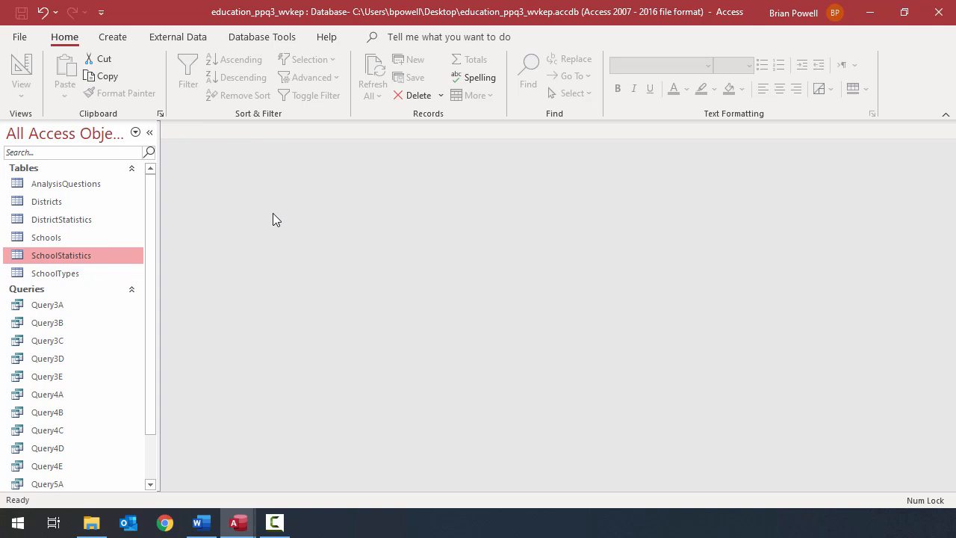
# Add record 6a to the AnalysisQuestions table with a response linking low graduation rates to West Virginia's poverty and family financial pressures, and close the table
pyautogui.doubleClick(105, 183)
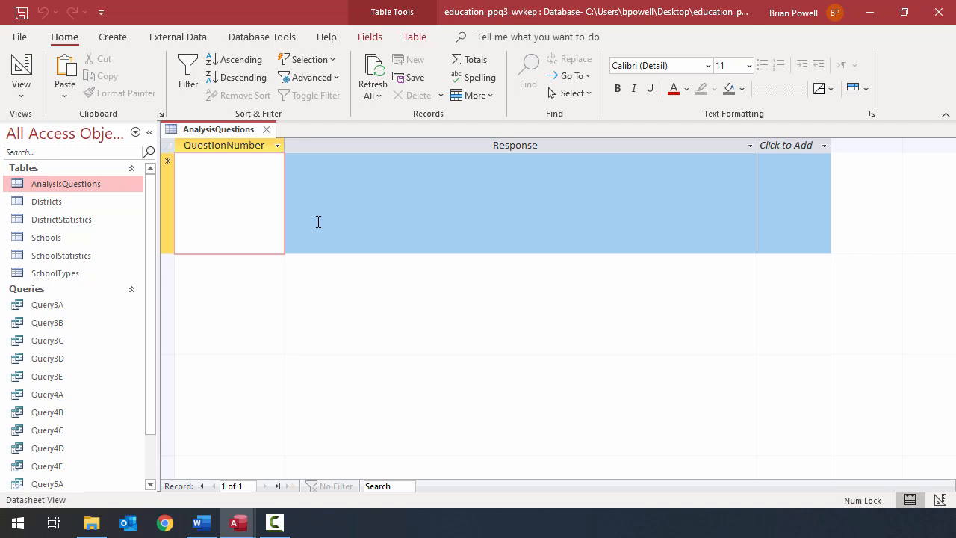
pyautogui.write('6a')
pyautogui.press('Tab')
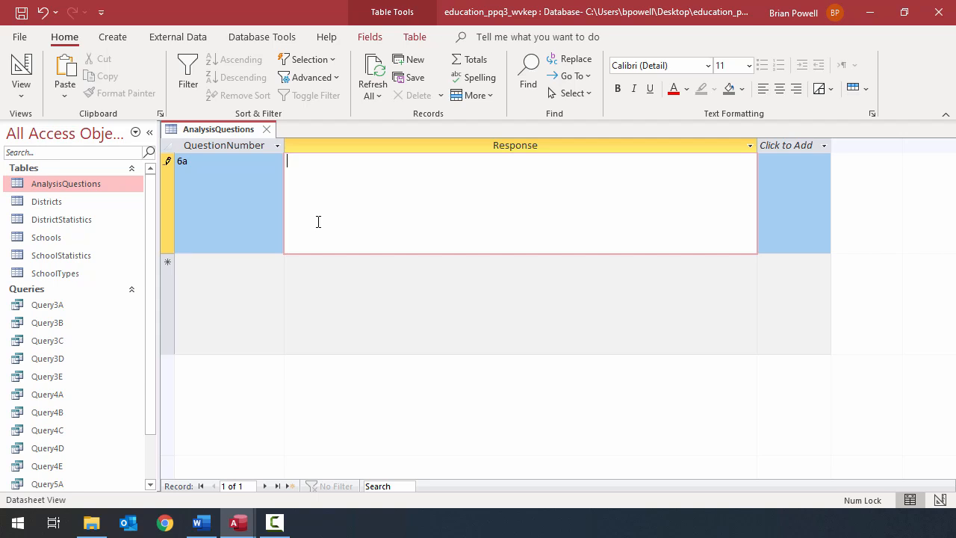
pyautogui.write('Low graduation rates frequently have an economic cause. Much of West Virginia is poor, so many people may have family financial pressures that keep them from staying in school.')
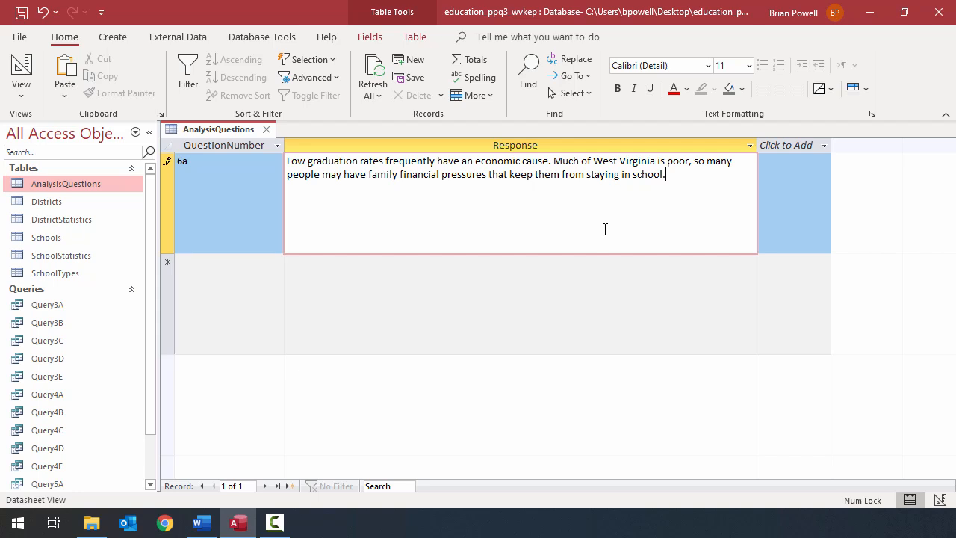
pyautogui.click(410, 282)
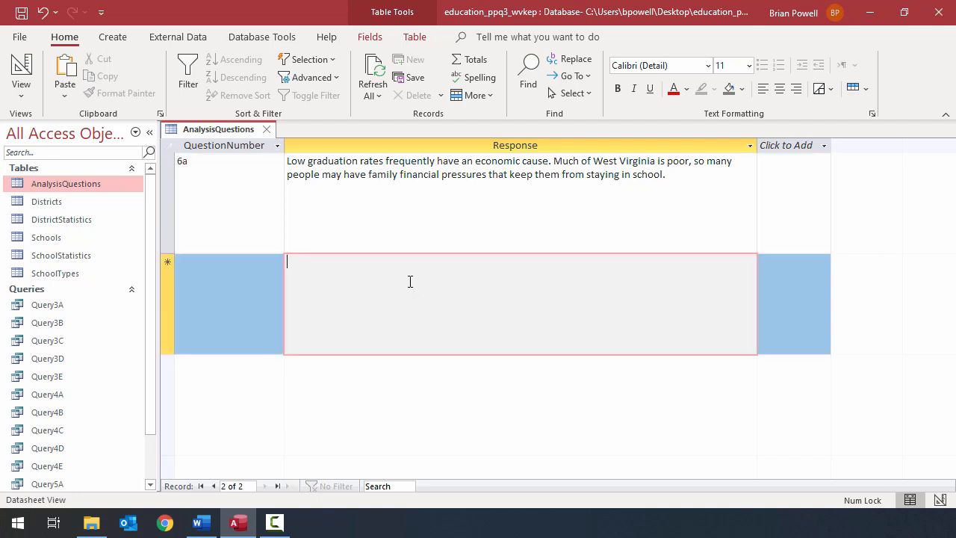
pyautogui.click(442, 193)
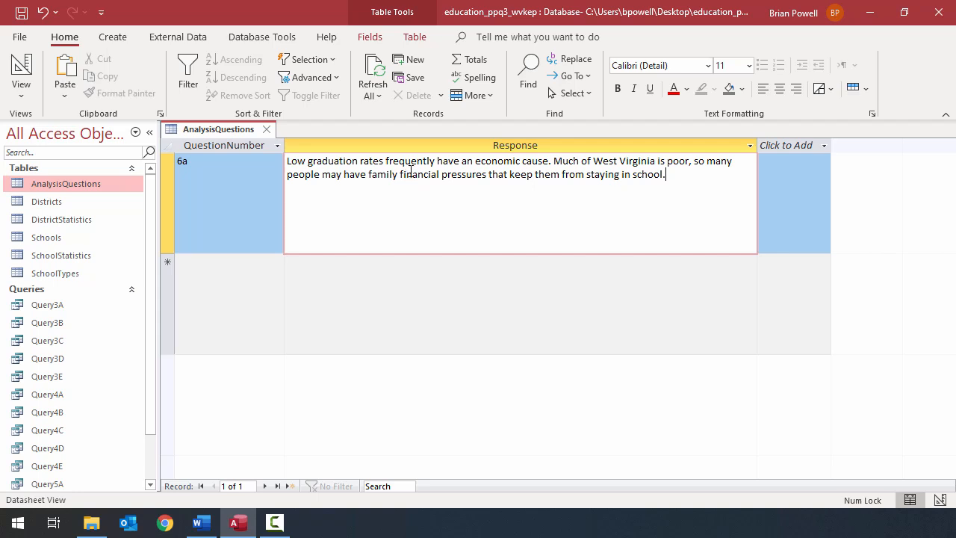
pyautogui.click(416, 290)
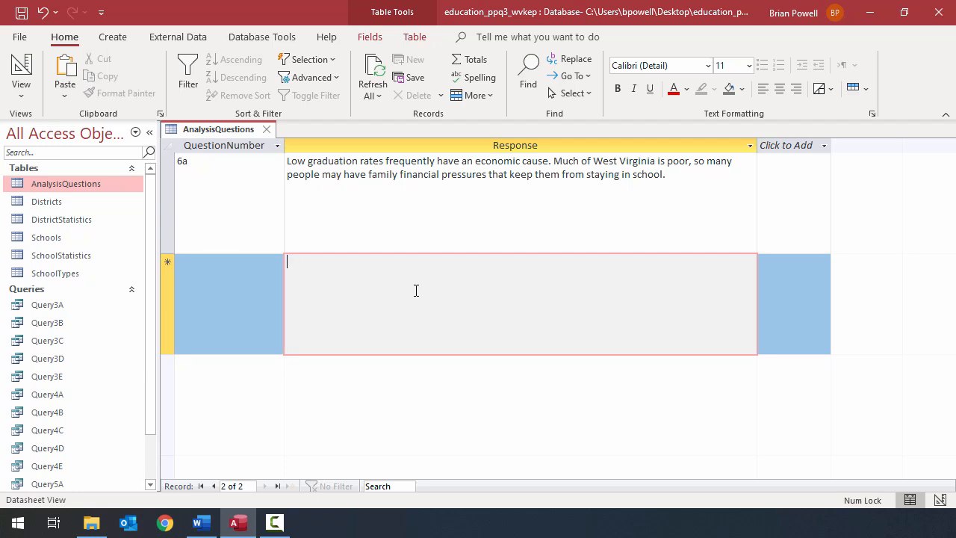
pyautogui.click(270, 130)
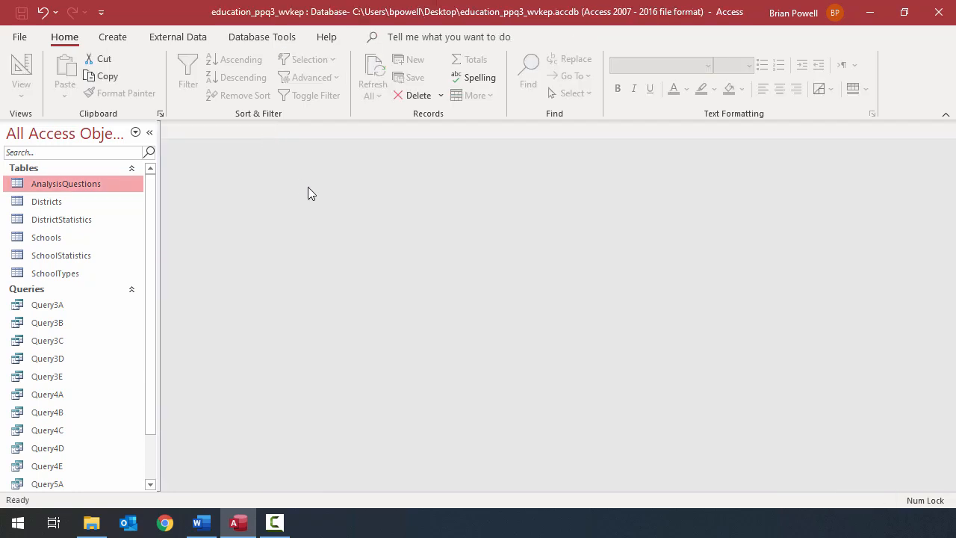
# Compact and repair the database
pyautogui.click(287, 38)
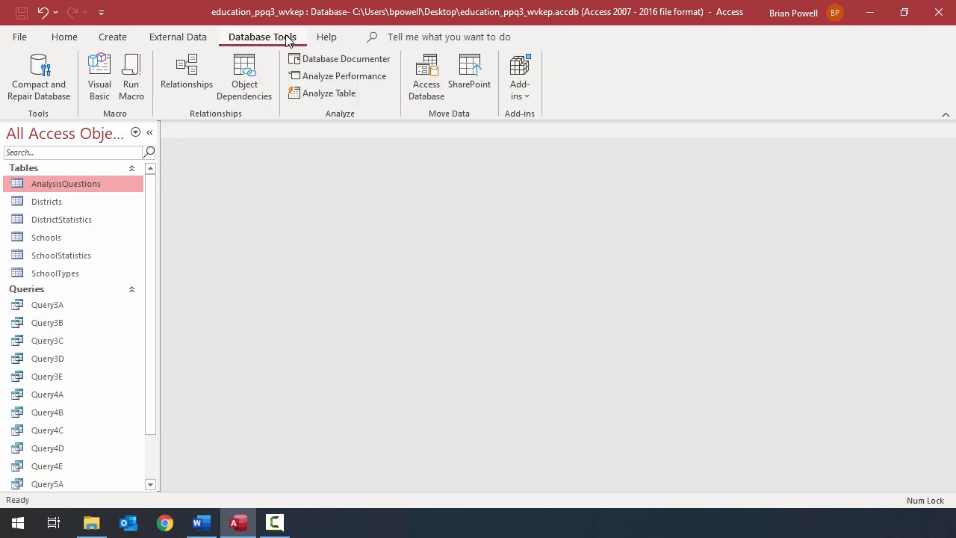
pyautogui.click(49, 82)
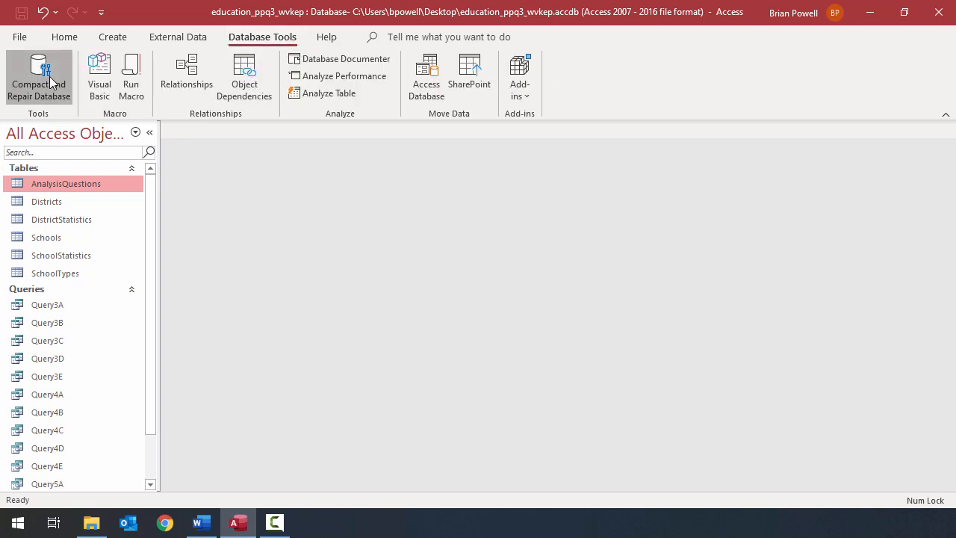